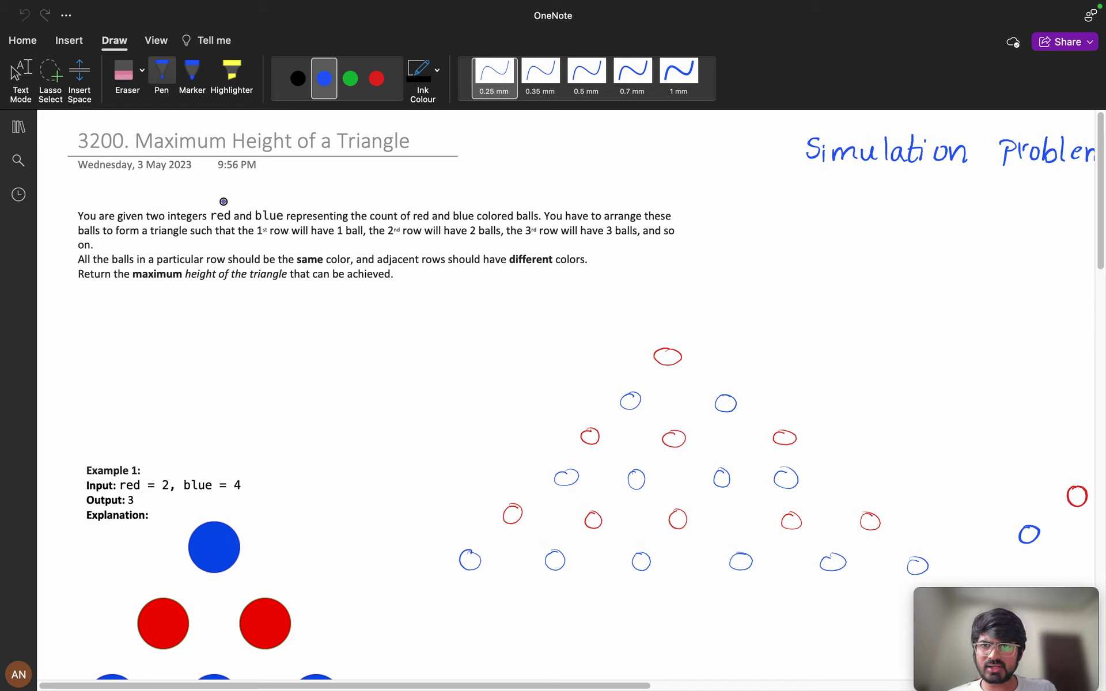
- Draw blue ticks above 'red' and 'blue' in the problem statement, then select green ink
left_click_drag(222, 200, 284, 195)
left_click(350, 79)
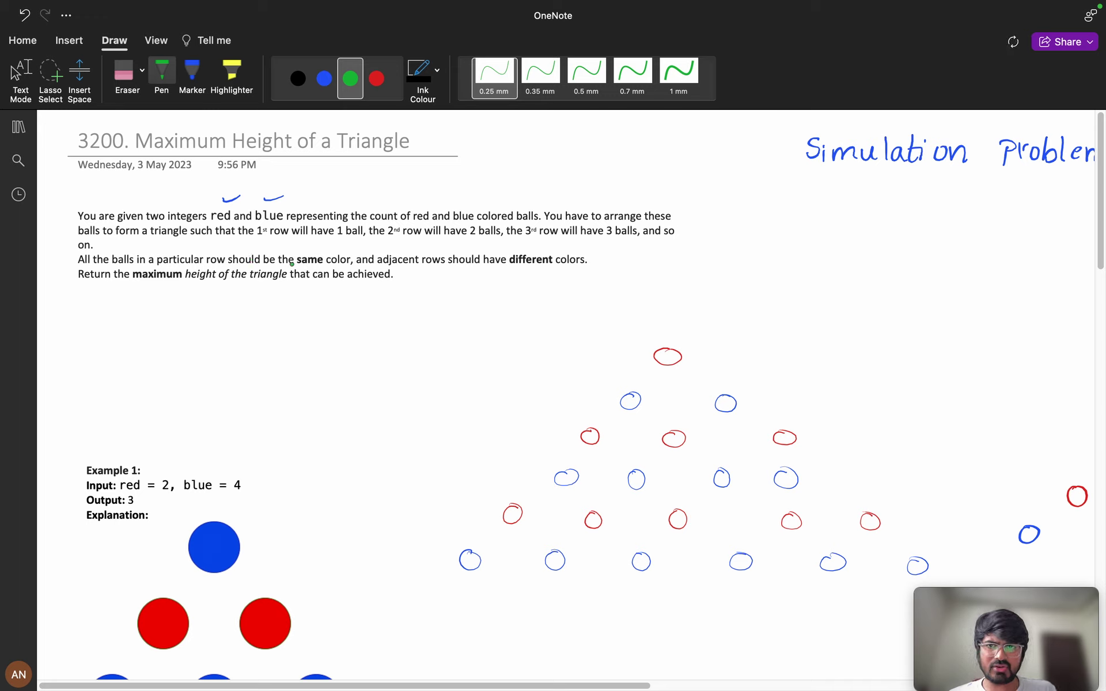
- Draw three green lines of increasing length below the description as a row triangle
left_click_drag(118, 318, 167, 317)
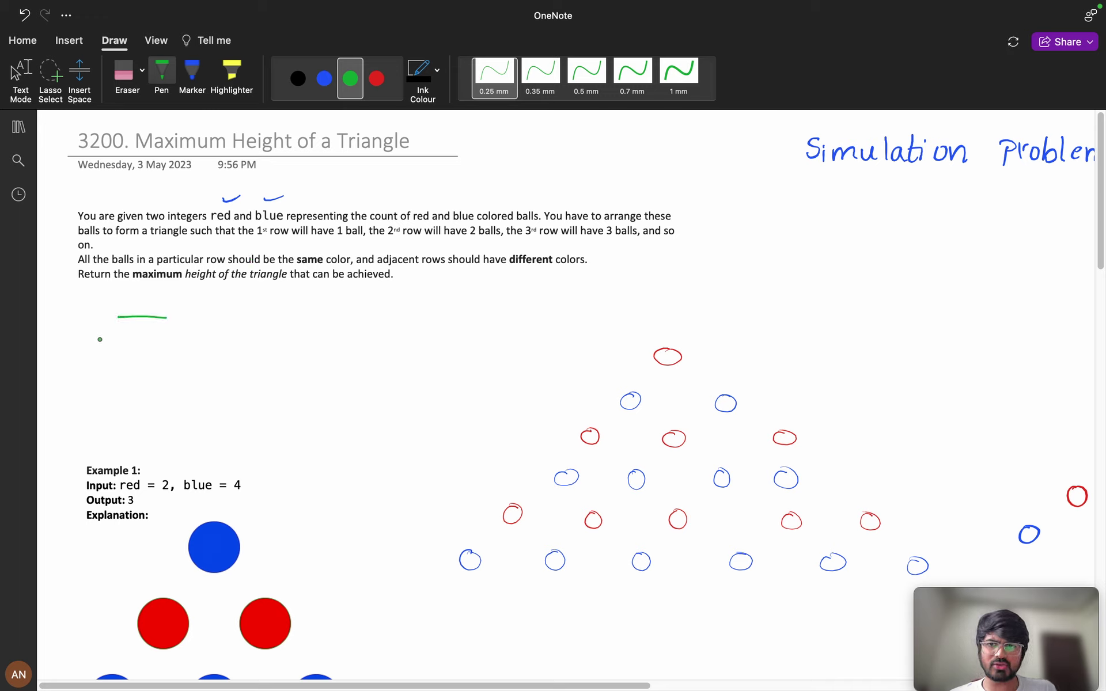
left_click_drag(97, 339, 186, 337)
left_click_drag(78, 364, 209, 358)
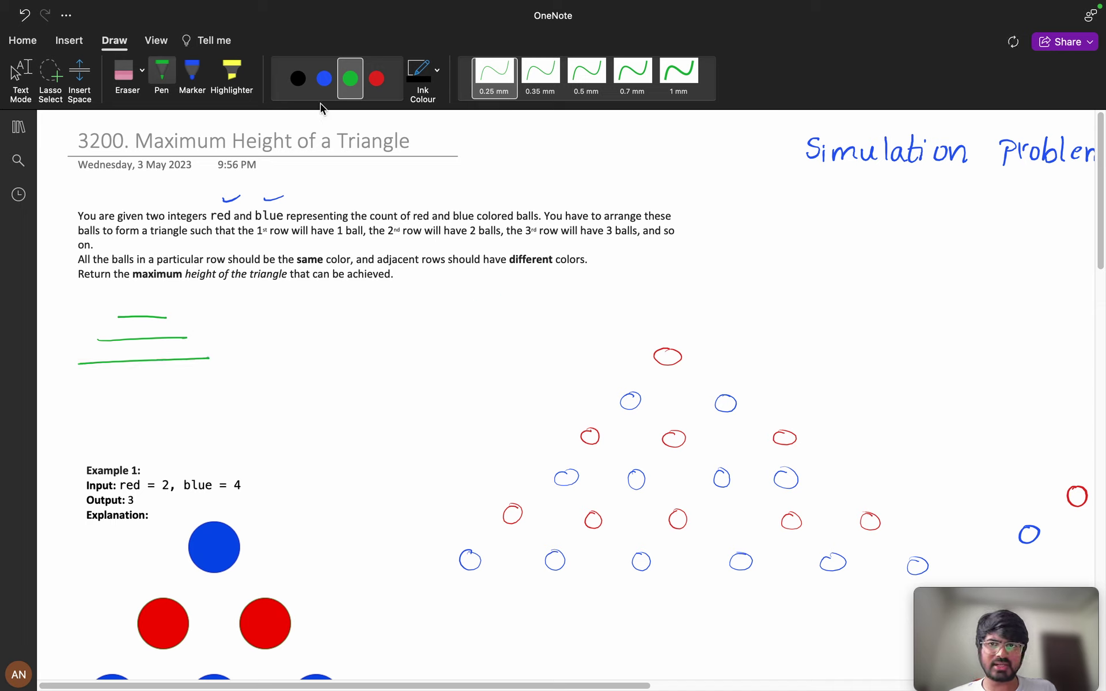
- Sketch a four-line row triangle alternating blue and green, plus a short green dash
left_click(324, 79)
left_click_drag(305, 313, 355, 314)
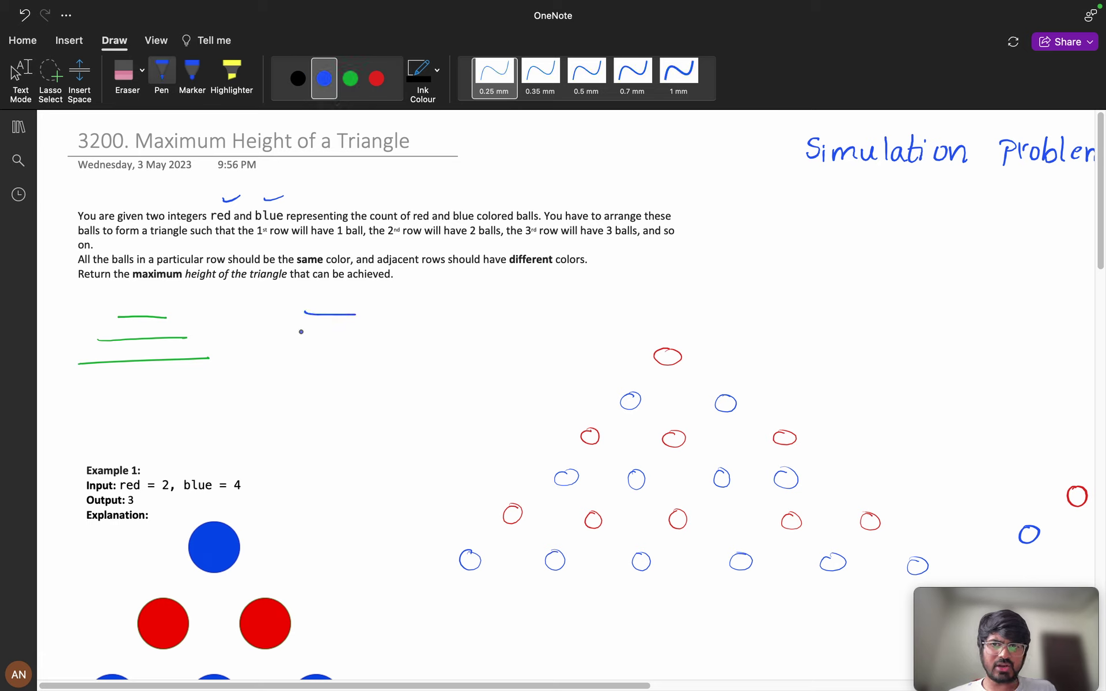
left_click(351, 78)
left_click_drag(285, 328, 407, 328)
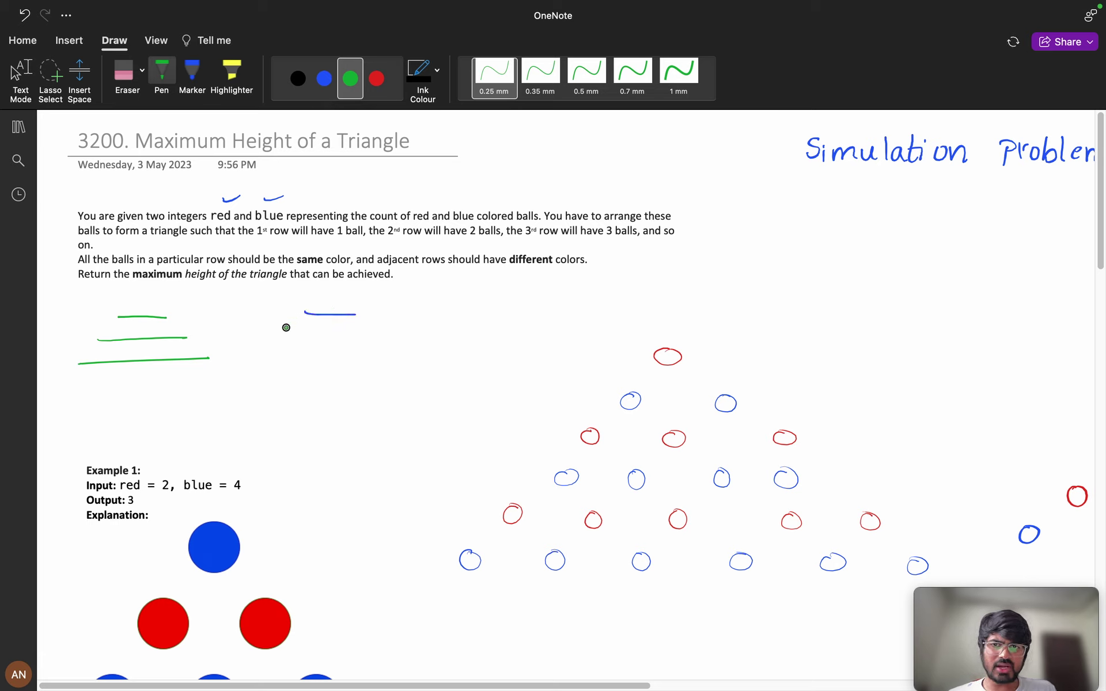
left_click(324, 79)
left_click_drag(261, 348, 415, 345)
left_click(350, 79)
left_click_drag(243, 372, 426, 369)
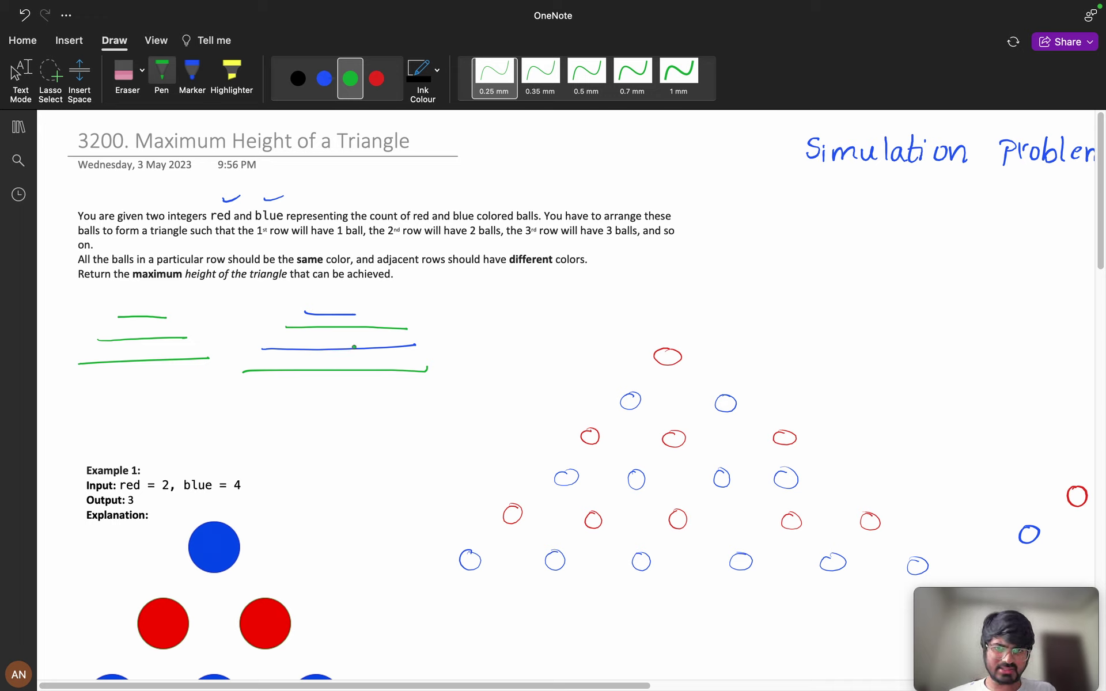
left_click_drag(227, 290, 239, 289)
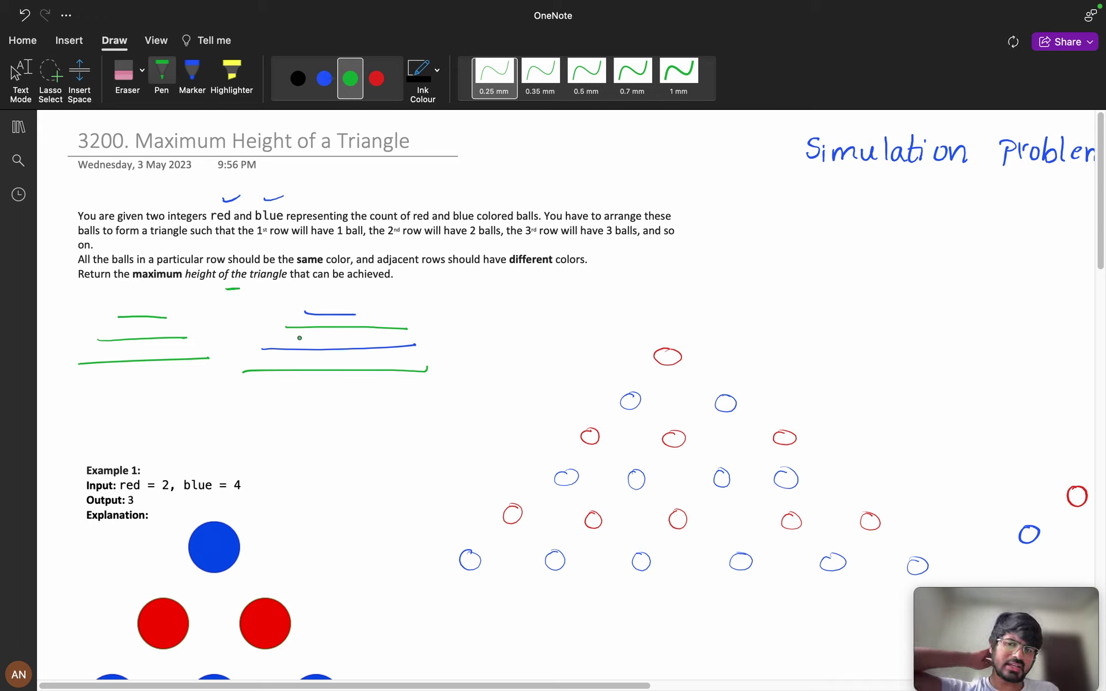
scroll(295, 344, "down", 3)
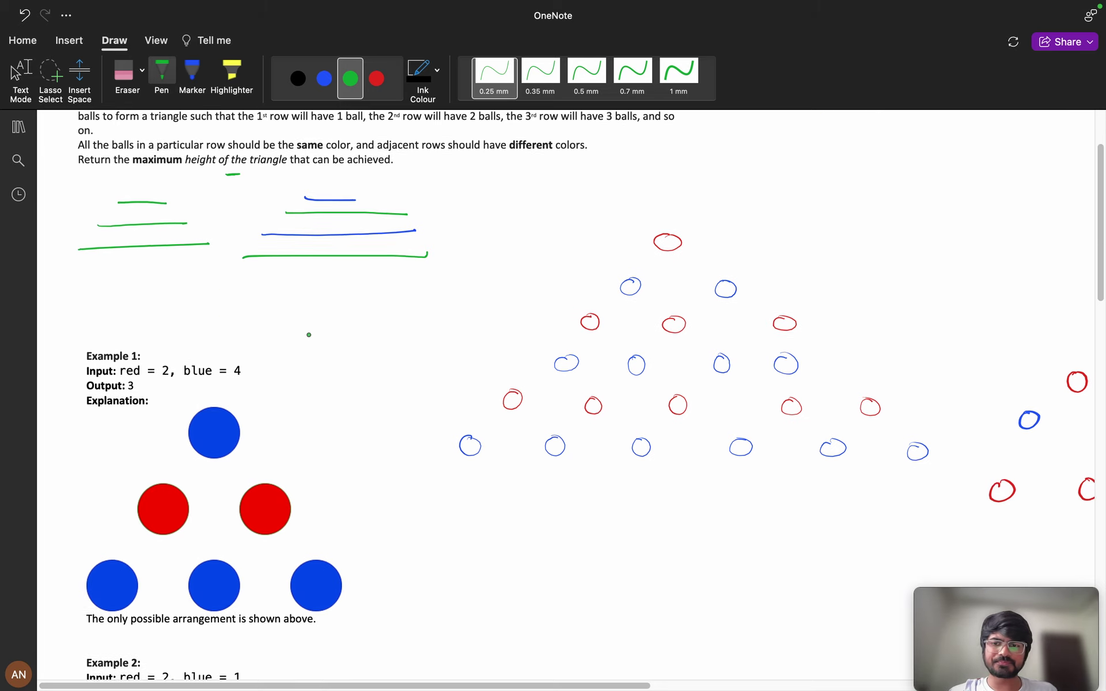
scroll(309, 333, "down", 2)
- Underline Example 1 and 4 inputs, loop Example 4's blue ball, and circle the 10
left_click_drag(163, 307, 249, 303)
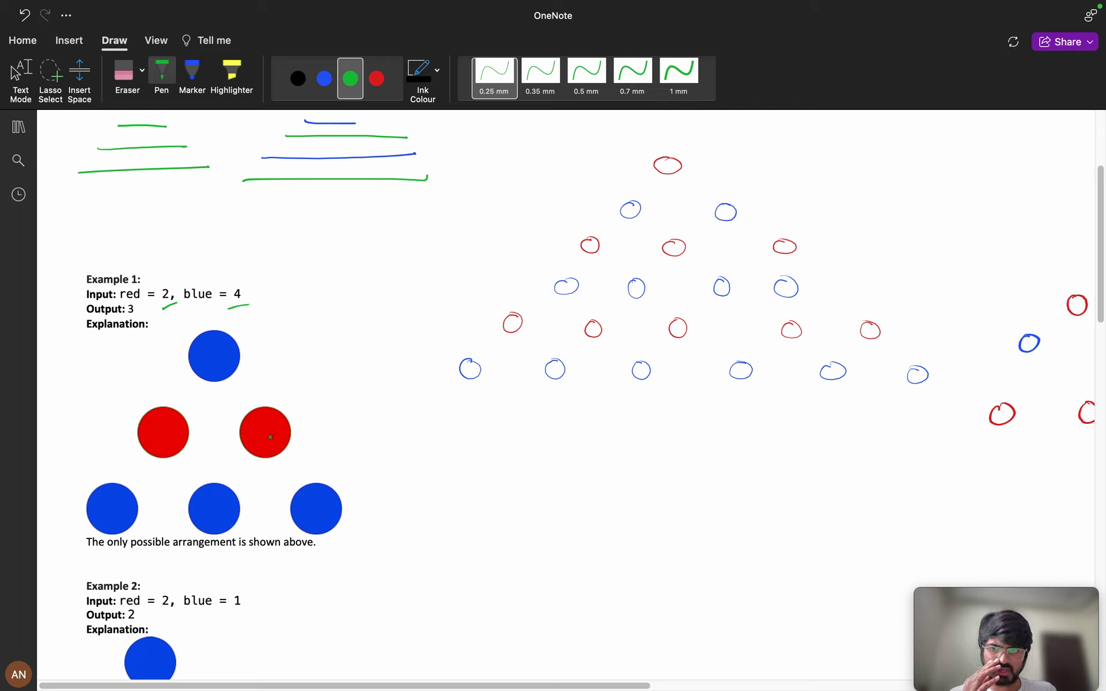
scroll(216, 450, "down", 5)
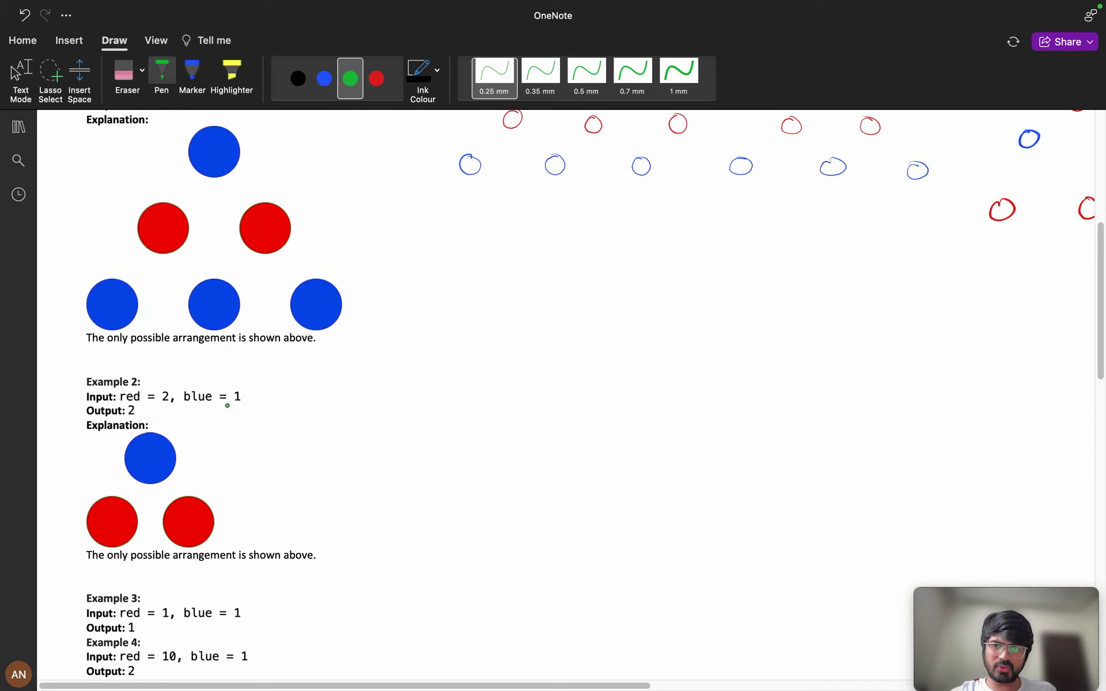
scroll(197, 451, "up", 1)
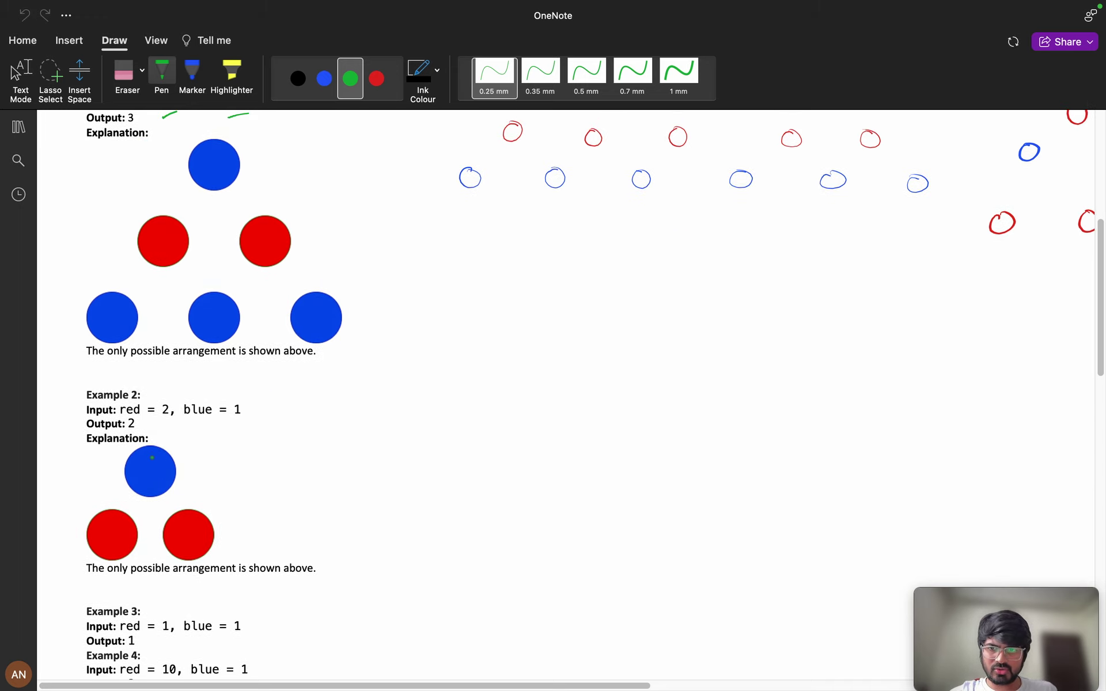
scroll(191, 529, "down", 5)
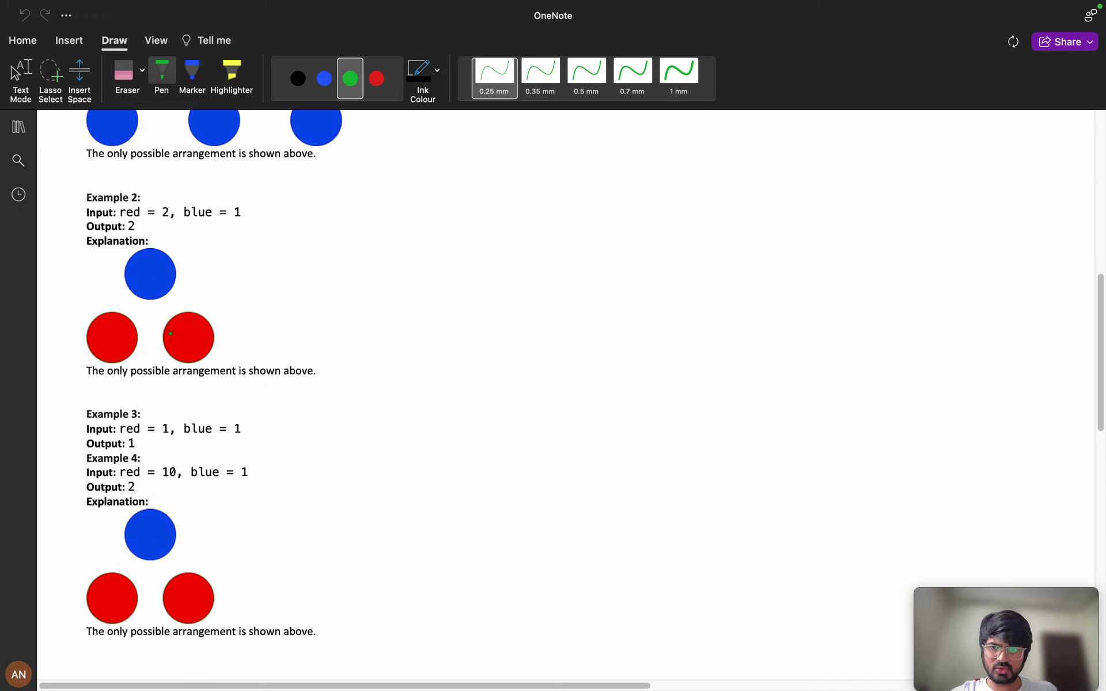
scroll(204, 451, "down", 2)
left_click_drag(240, 377, 252, 373)
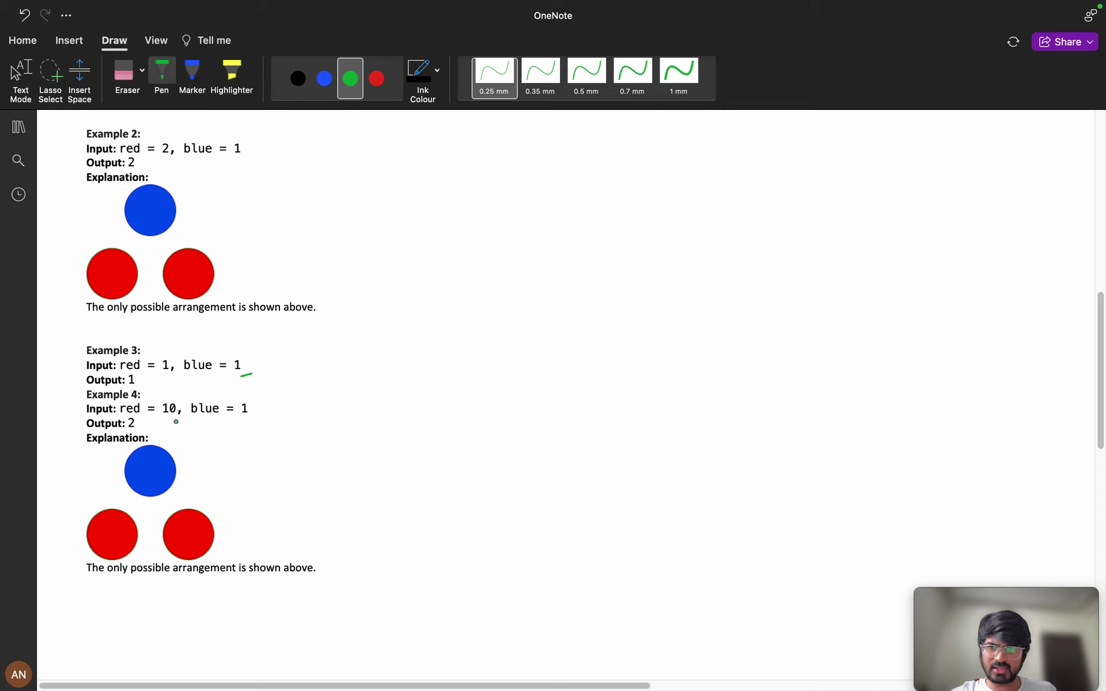
left_click_drag(177, 424, 255, 424)
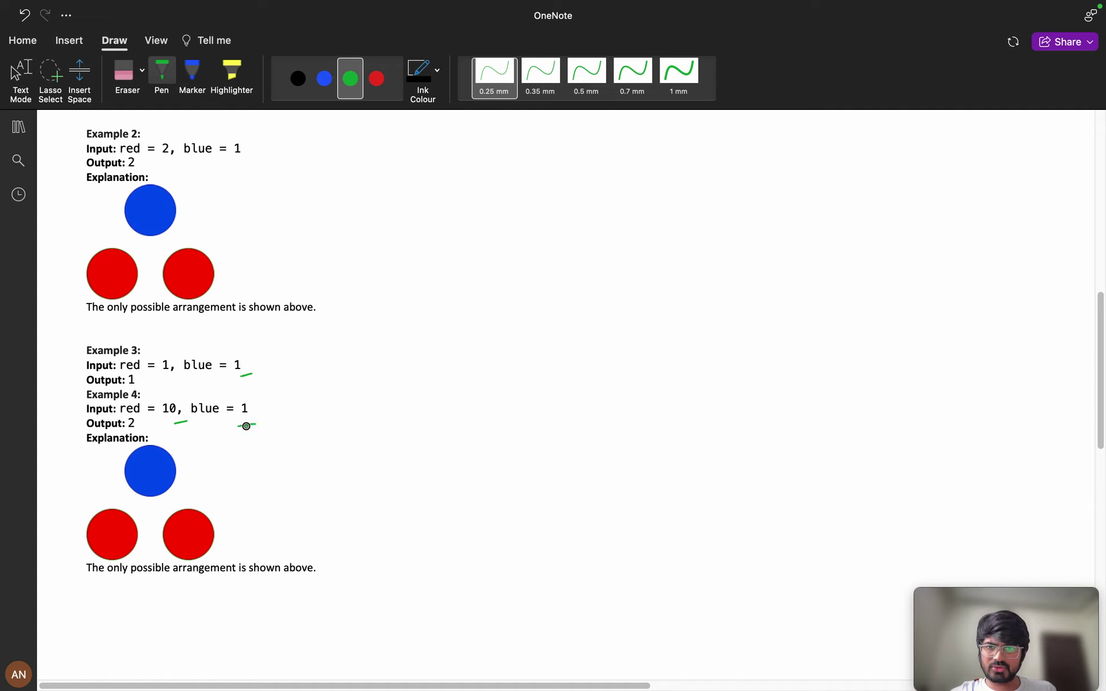
left_click_drag(151, 451, 140, 479)
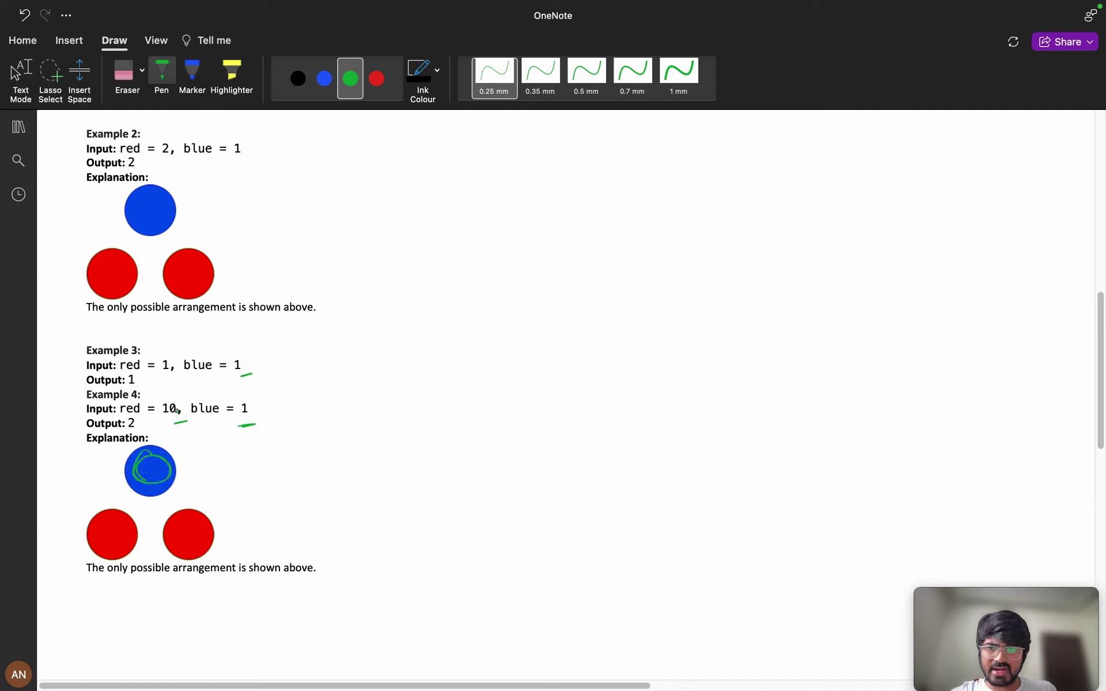
left_click_drag(177, 406, 185, 422)
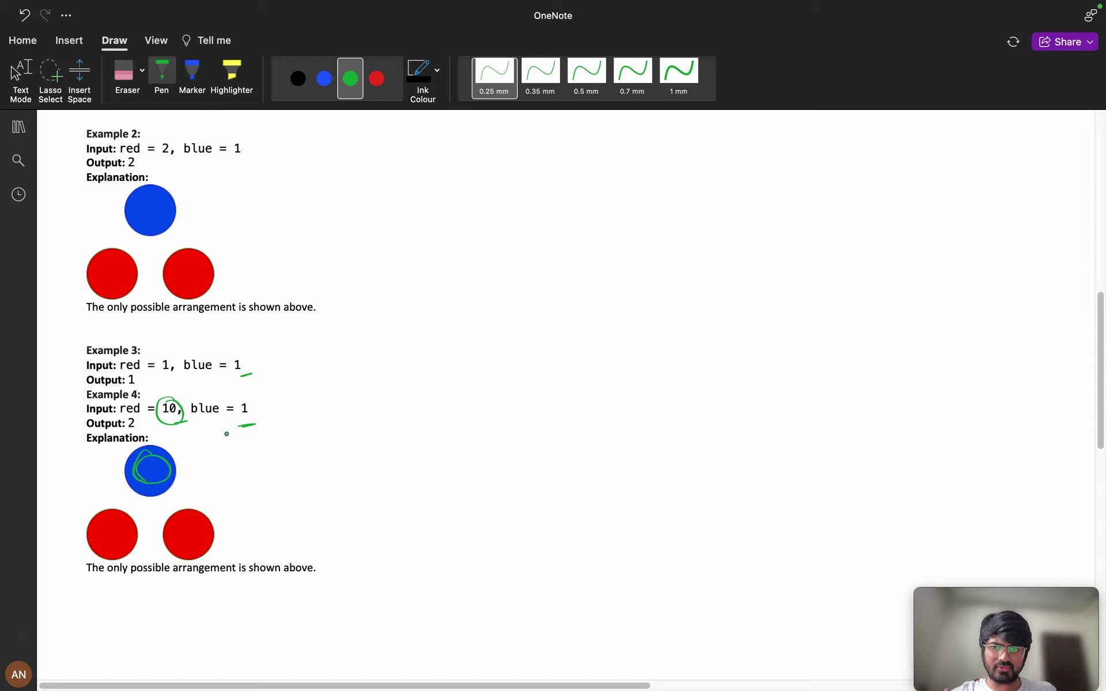
- Sketch three small green balls below Example 4's arrangement
left_click_drag(65, 578, 77, 574)
left_click_drag(153, 574, 148, 577)
left_click_drag(226, 577, 242, 578)
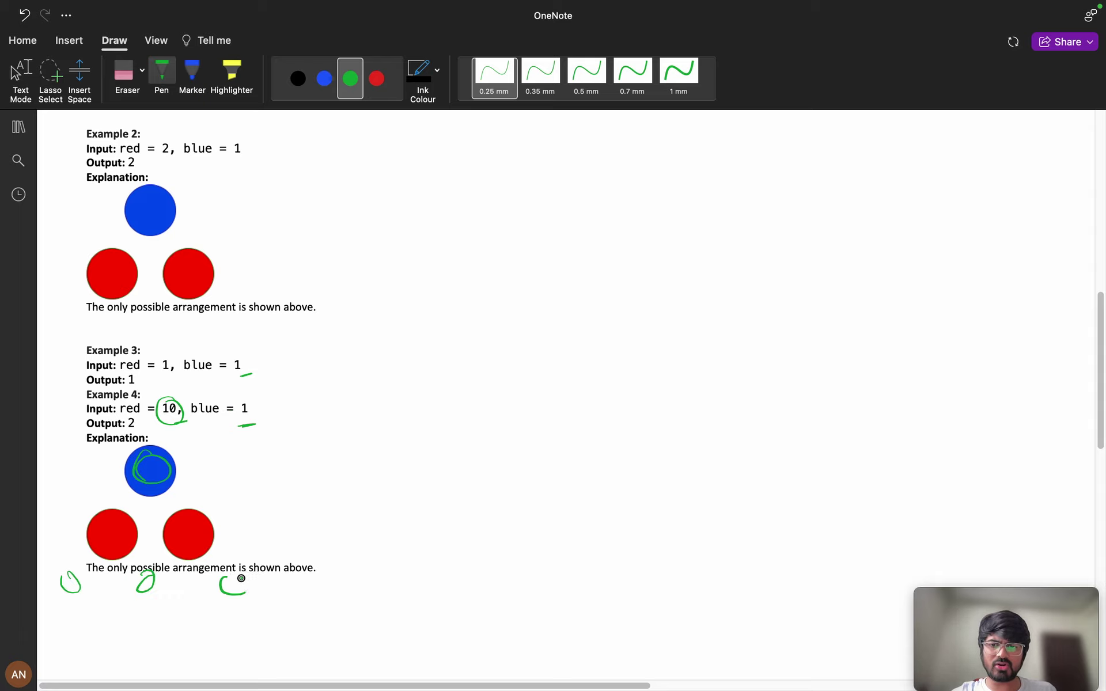
scroll(350, 414, "up", 10)
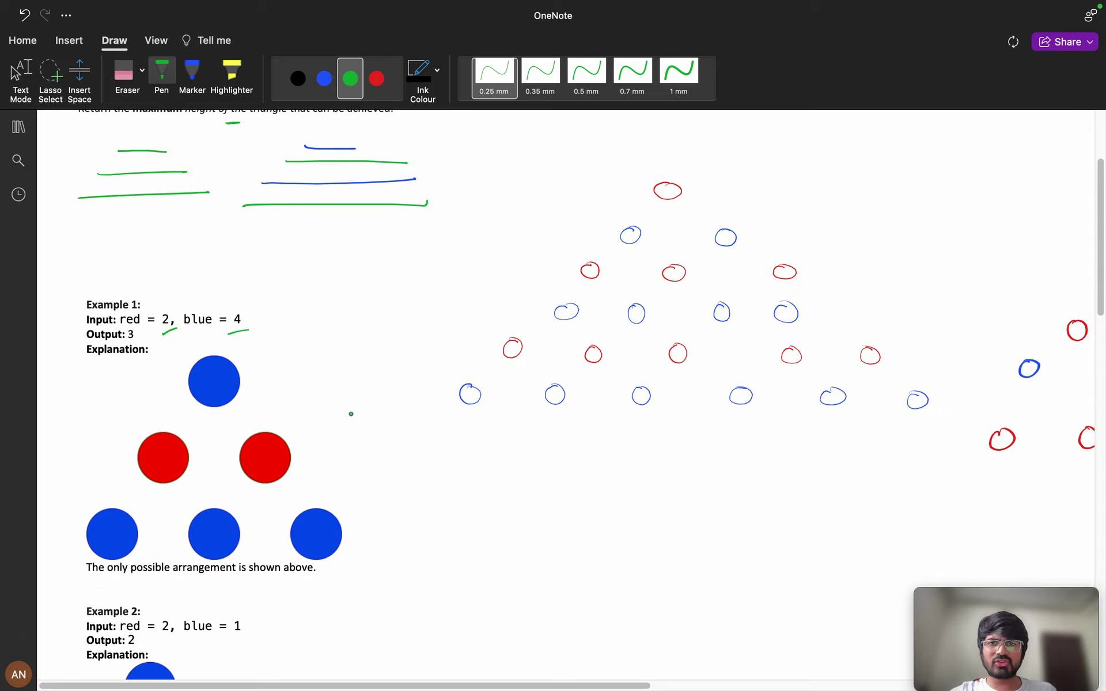
scroll(351, 414, "up", 3)
scroll(346, 411, "up", 2)
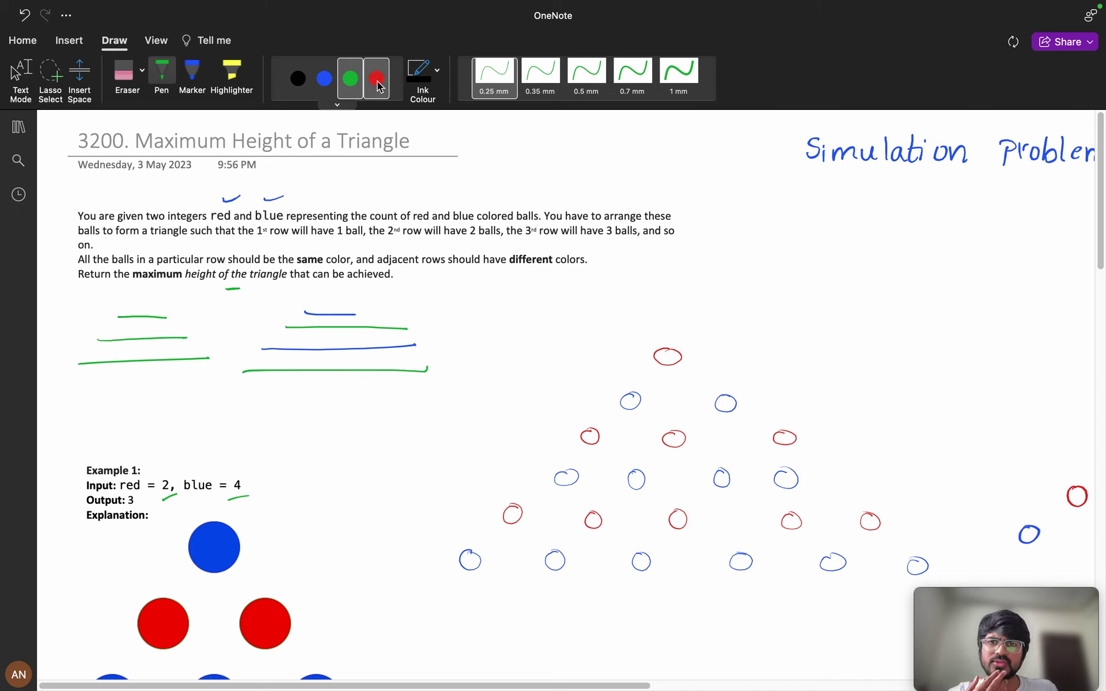
- Write a green circled '2' above the second ball triangle after briefly selecting red ink
left_click(376, 79)
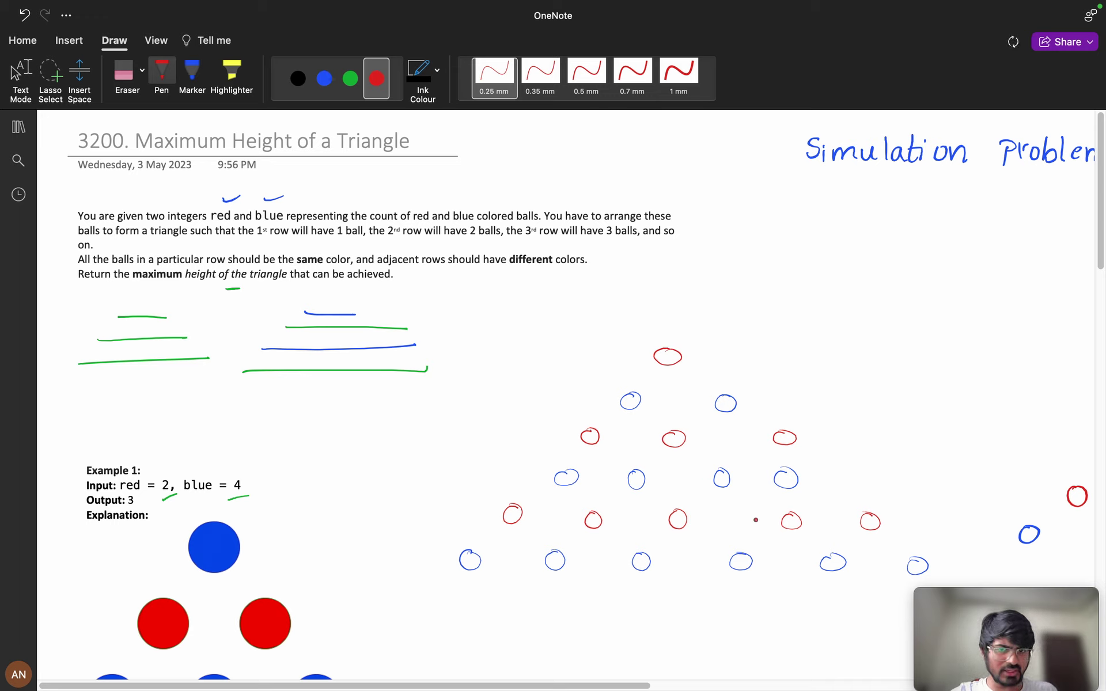
left_click(350, 78)
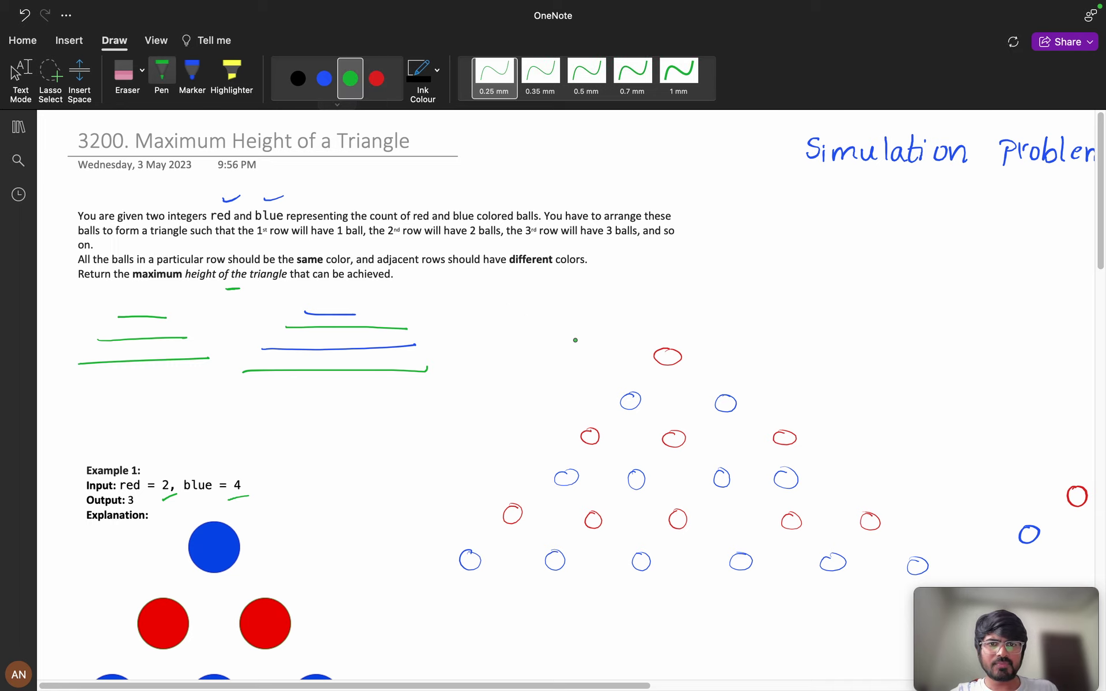
mouse_move(578, 329)
left_mouse_down()
mouse_move(578, 342)
mouse_move(592, 311)
left_mouse_up()
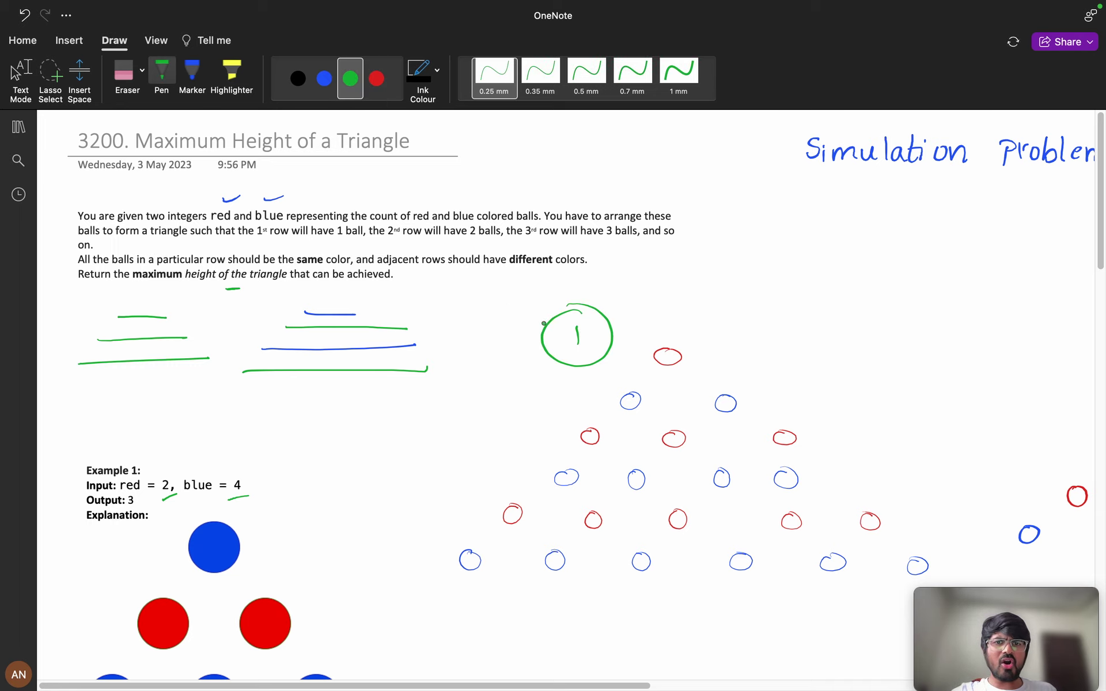
scroll(544, 323, "right", 10)
mouse_move(595, 302)
left_mouse_down()
mouse_move(607, 323)
mouse_move(605, 286)
left_mouse_up()
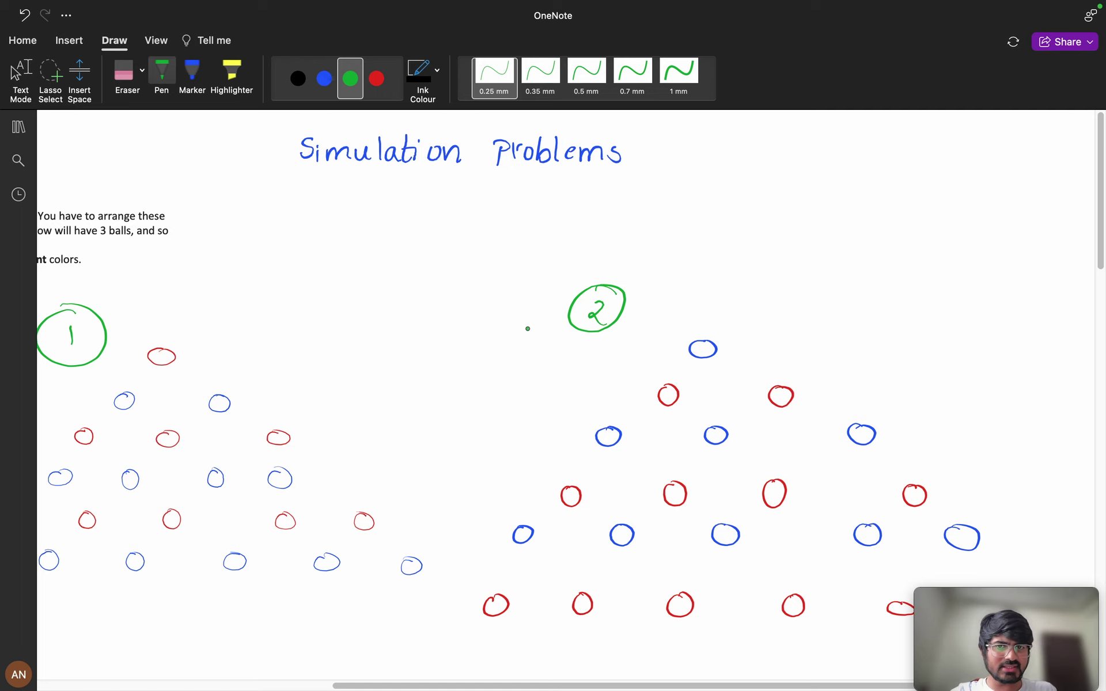
left_click_drag(527, 328, 556, 329)
left_click_drag(546, 316, 563, 333)
scroll(484, 346, "left", 10)
scroll(458, 354, "left", 1)
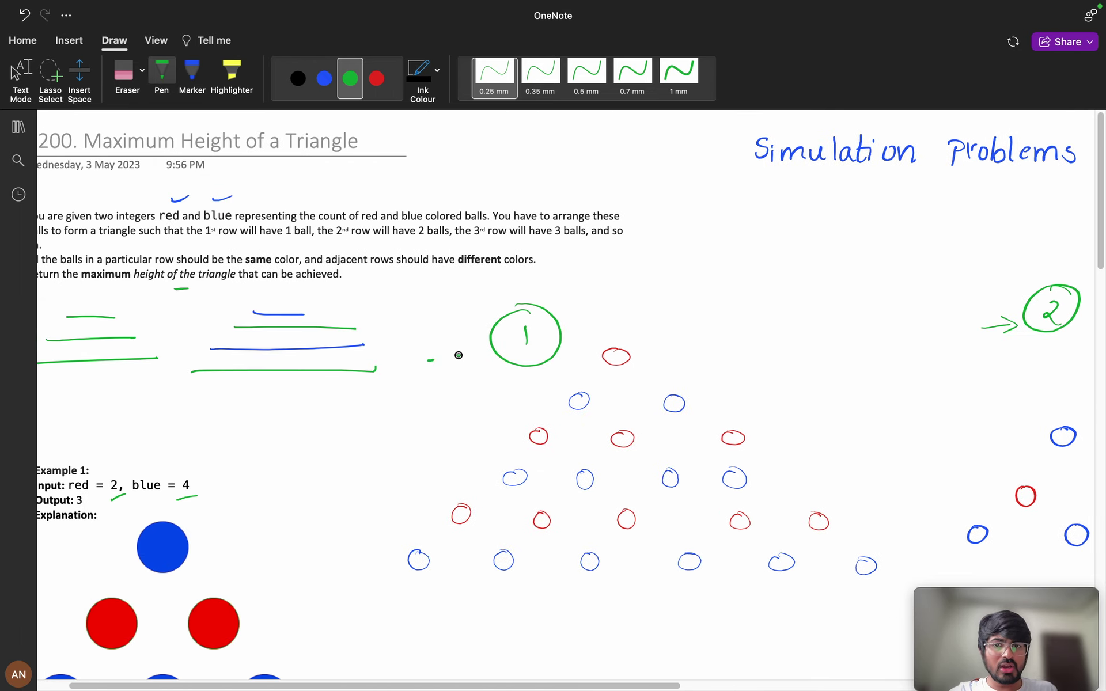
- Draw green arrows to simulations 1 and 2, a tick by 2, and handwritten max ( )
left_click_drag(458, 355, 484, 350)
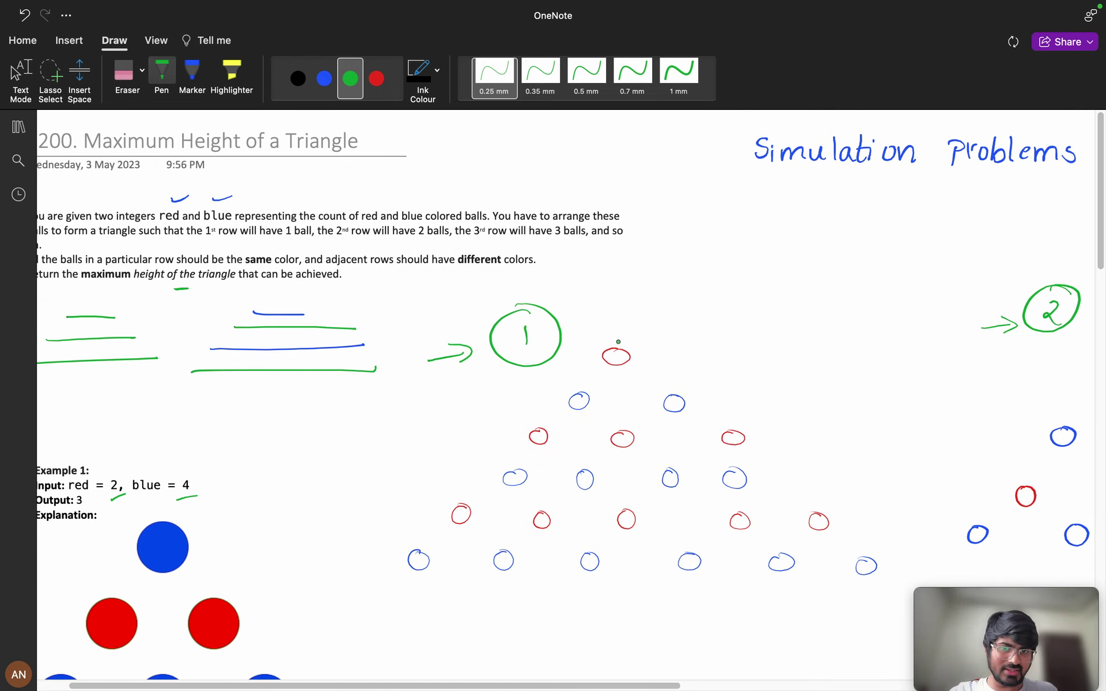
left_click_drag(577, 303, 642, 284)
scroll(760, 276, "right", 10)
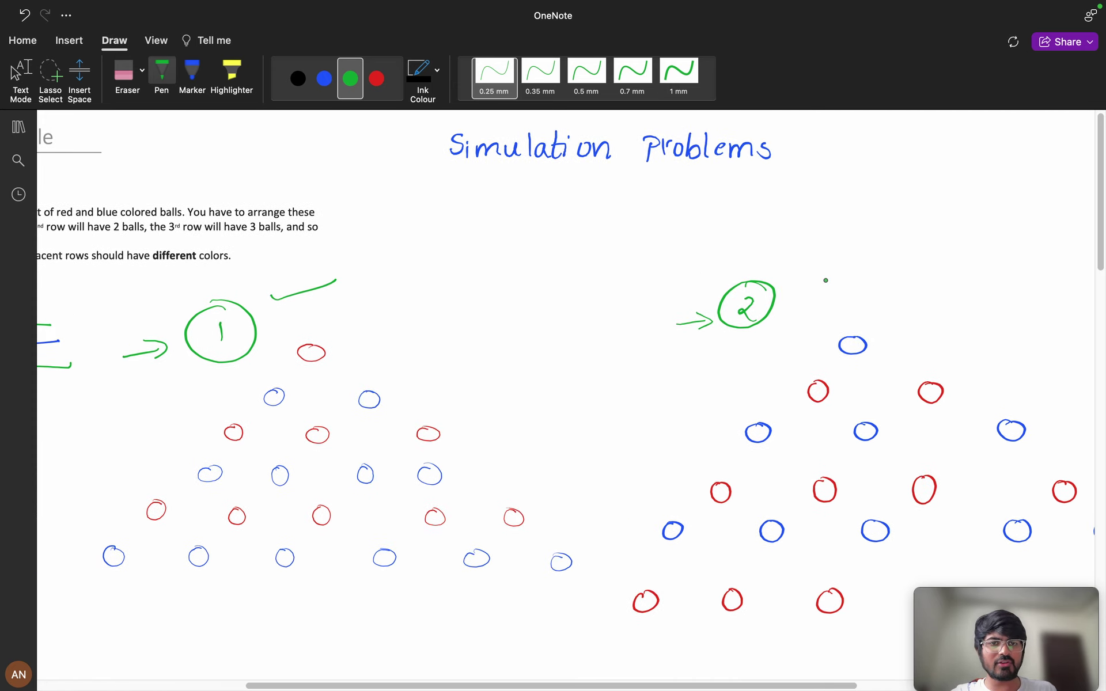
left_click_drag(802, 271, 878, 273)
left_click_drag(502, 334, 521, 274)
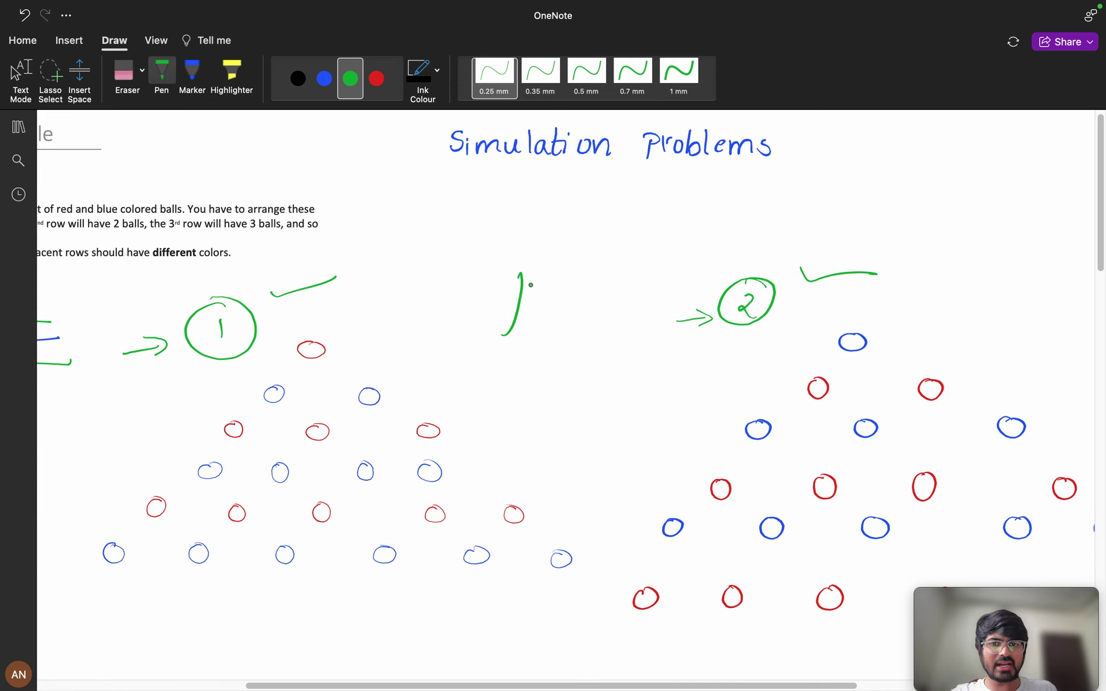
mouse_move(628, 328)
left_mouse_down()
mouse_move(614, 329)
mouse_move(576, 261)
left_mouse_up()
left_click_drag(563, 277, 587, 270)
mouse_move(510, 284)
left_mouse_down()
mouse_move(539, 273)
mouse_move(546, 249)
mouse_move(601, 252)
left_mouse_up()
left_click_drag(638, 225, 643, 250)
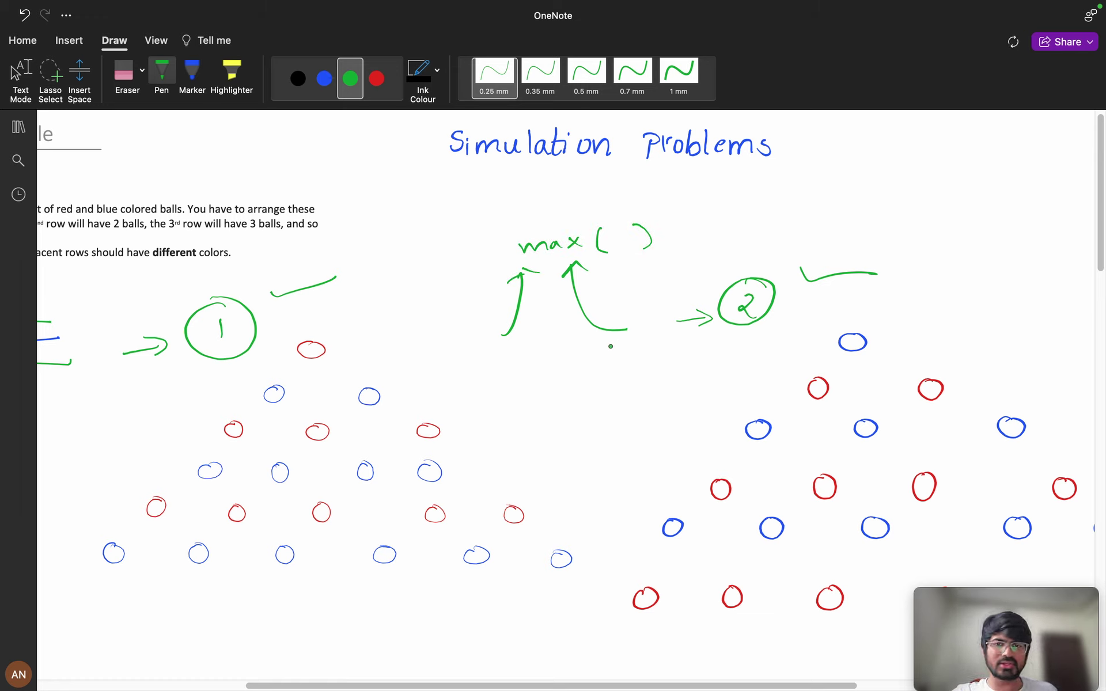
scroll(610, 345, "left", 5)
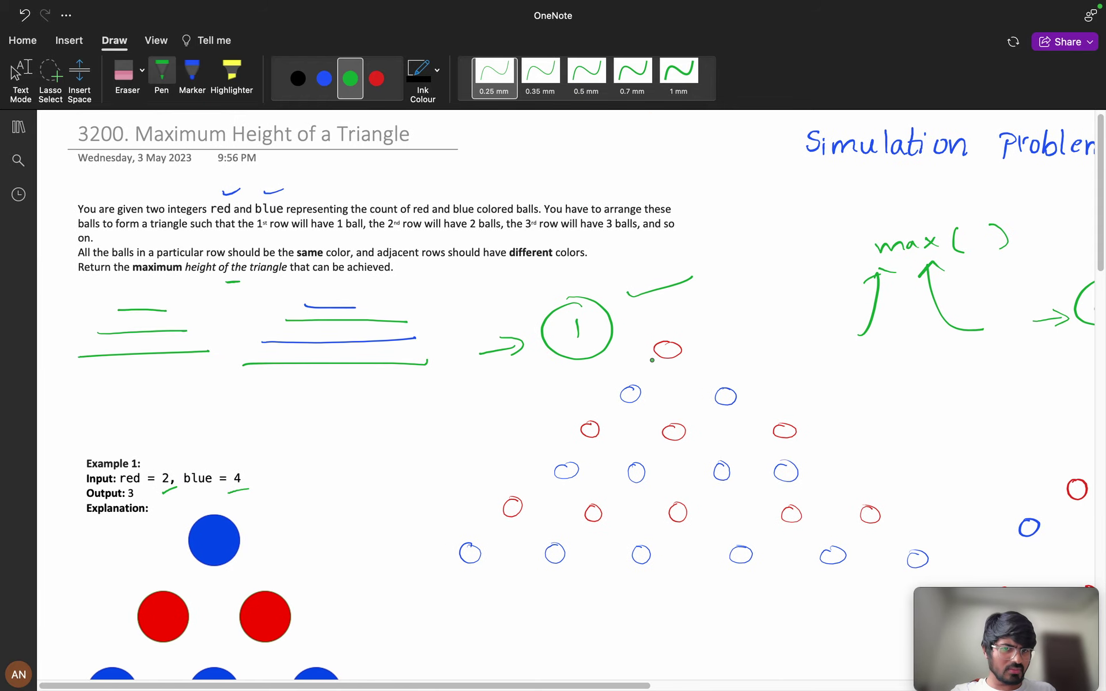
scroll(518, 439, "down", 10)
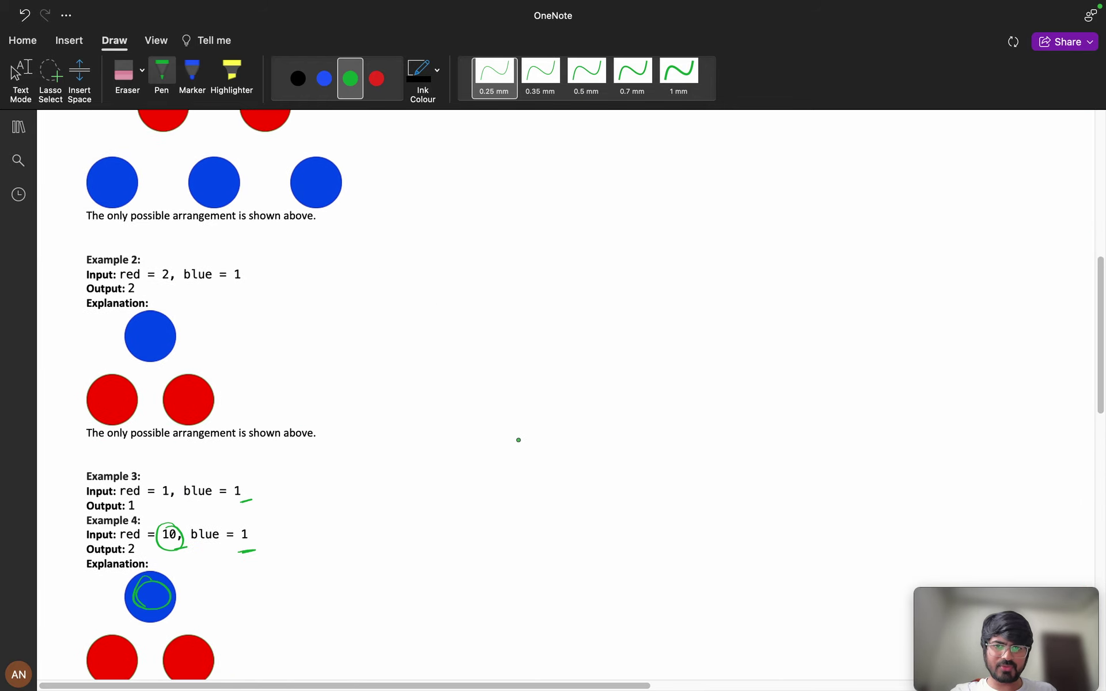
scroll(519, 440, "down", 2)
scroll(514, 439, "down", 1)
scroll(514, 438, "down", 8)
scroll(512, 437, "down", 3)
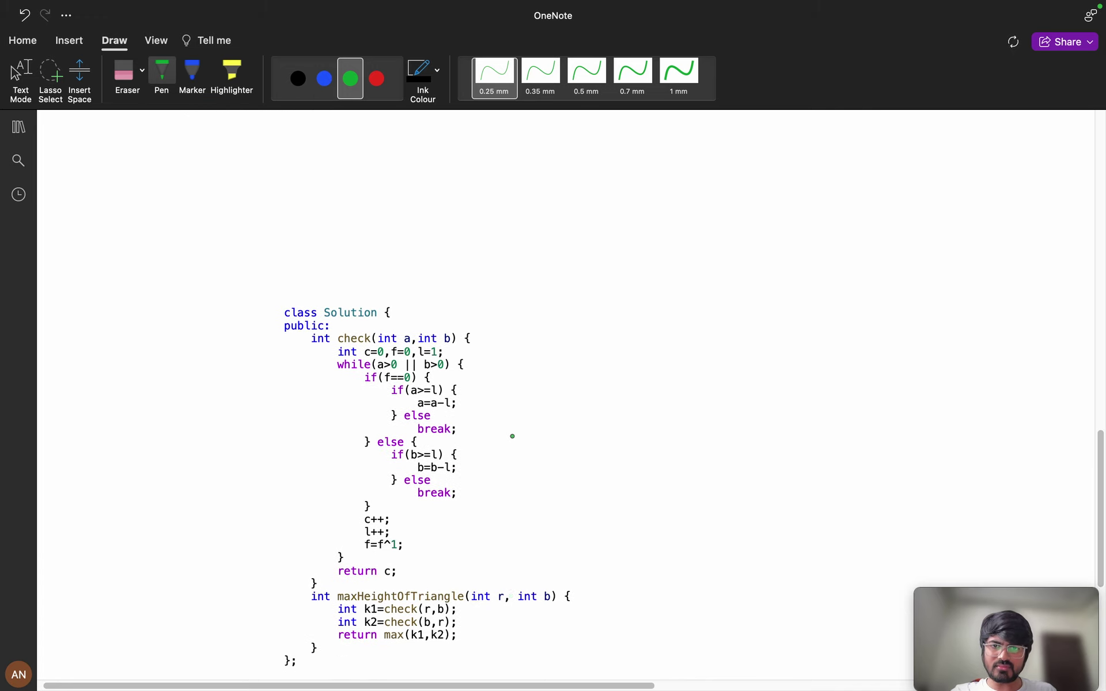
scroll(513, 437, "down", 4)
left_click_drag(501, 395, 579, 394)
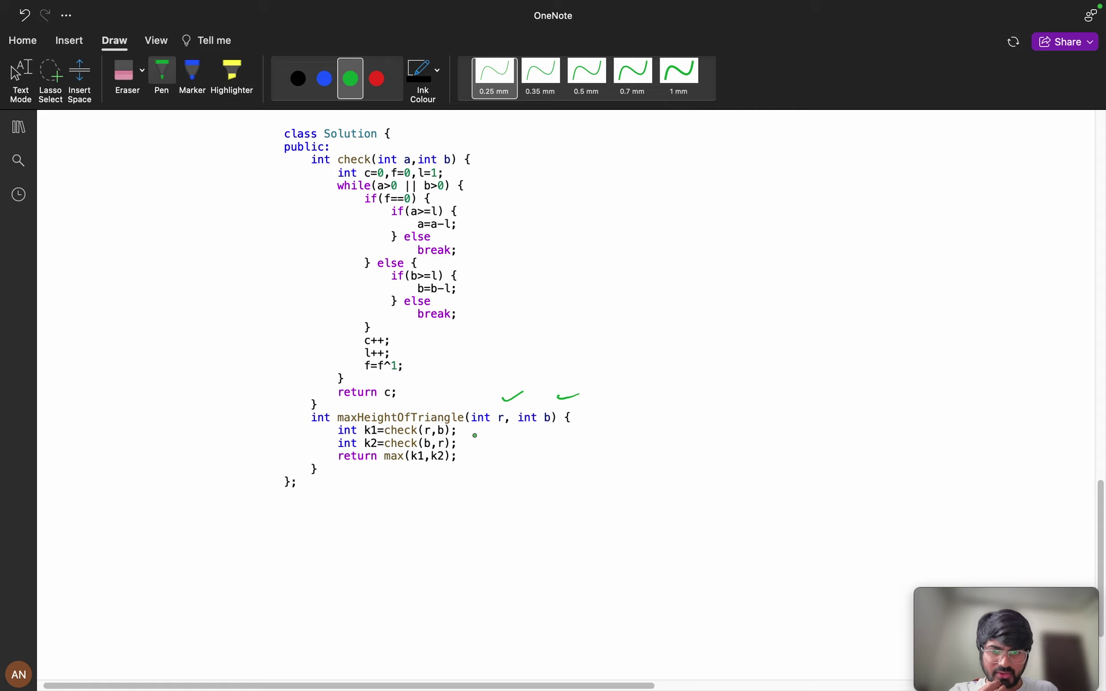
- Write 'r, b' in green beside the k1=check(r,b) call
left_click_drag(478, 435, 490, 433)
mouse_move(495, 438)
left_mouse_down()
mouse_move(510, 440)
mouse_move(490, 469)
mouse_move(519, 462)
left_mouse_up()
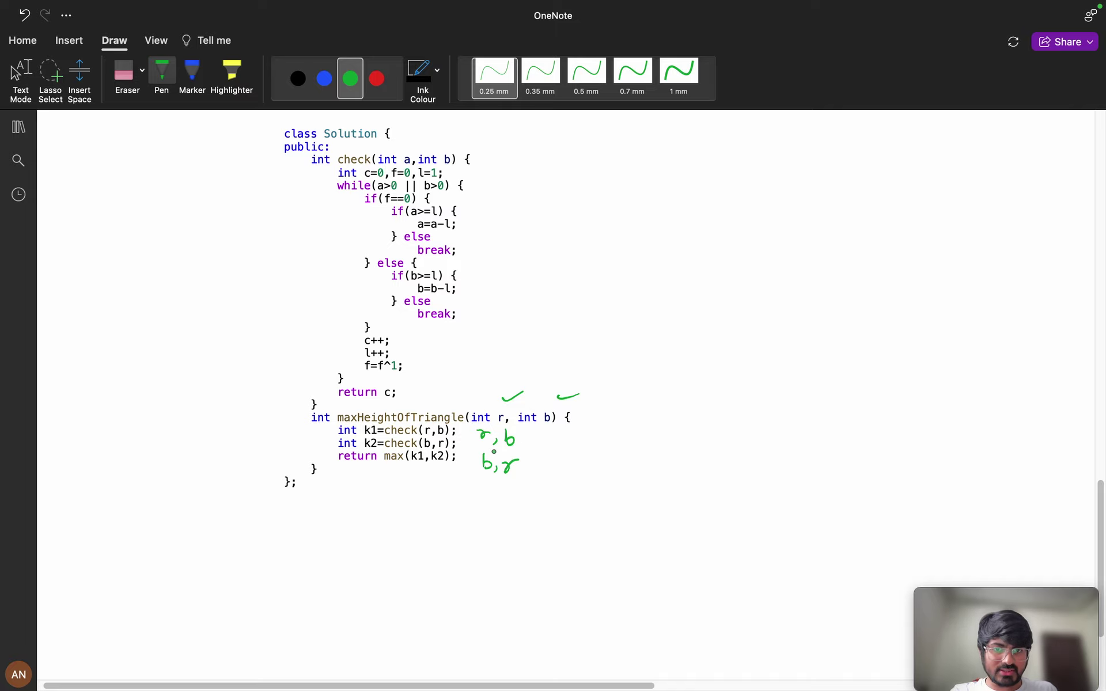
scroll(482, 446, "up", 15)
scroll(520, 431, "up", 5)
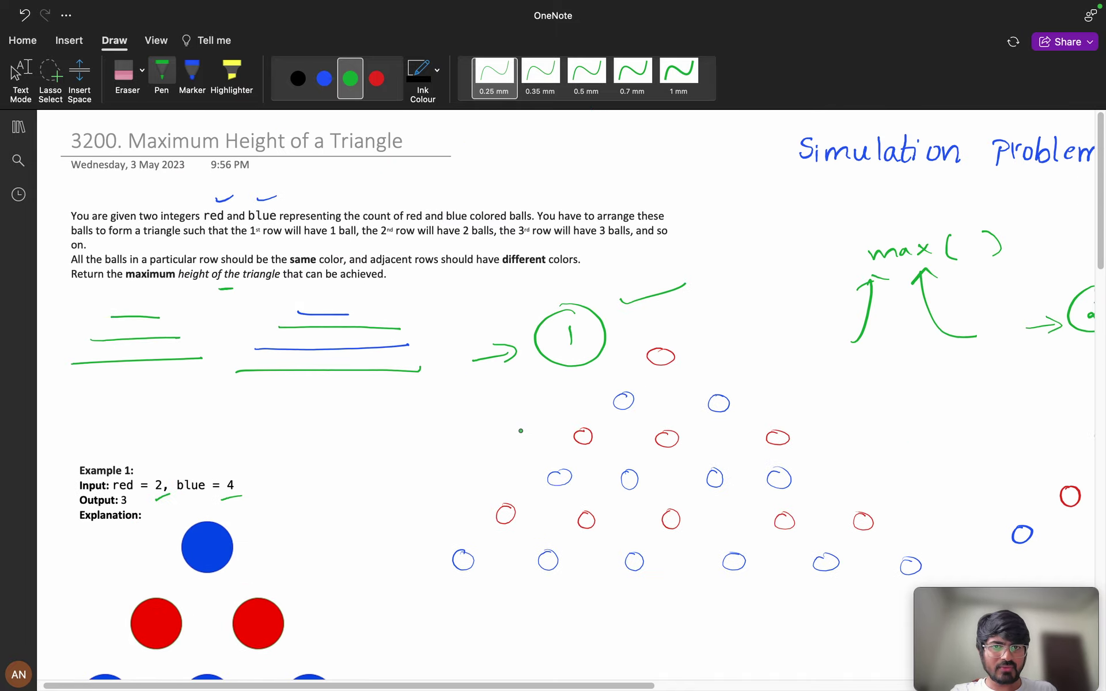
scroll(700, 342, "right", 2)
scroll(523, 363, "right", 10)
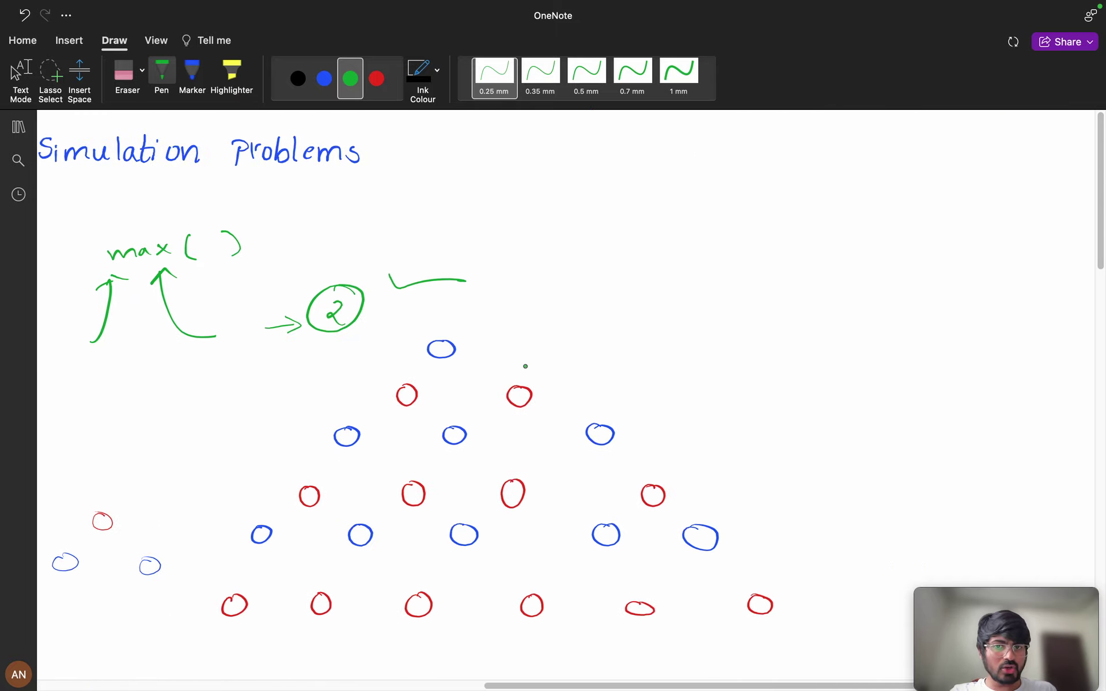
left_click_drag(510, 345, 583, 333)
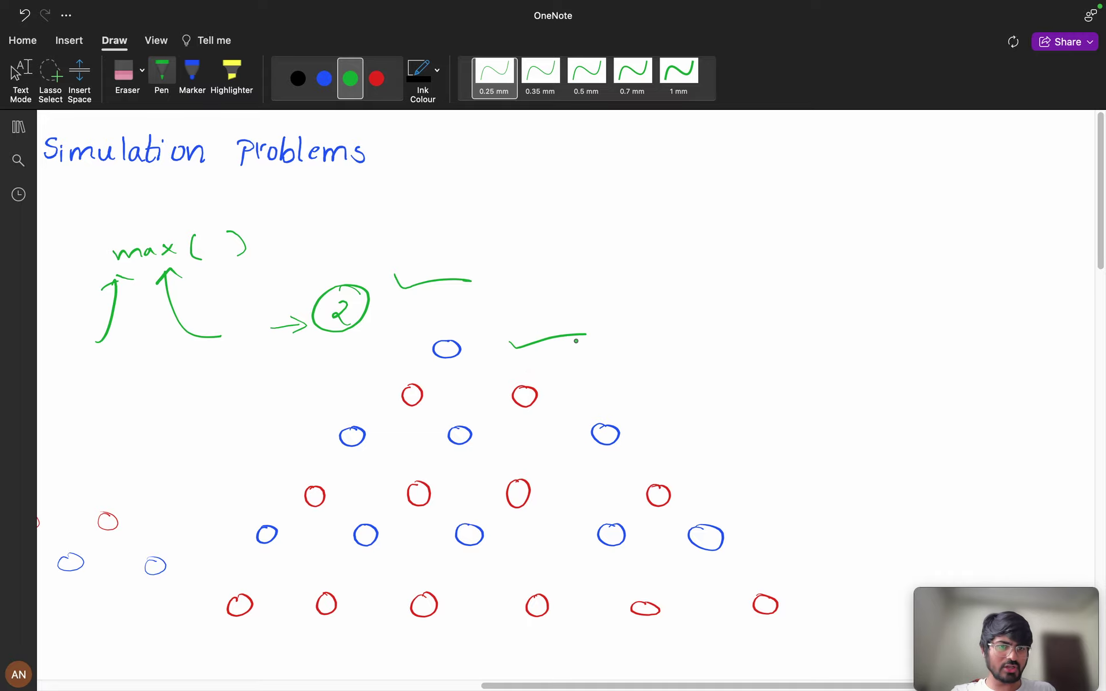
scroll(559, 343, "left", 12)
scroll(560, 342, "down", 1)
scroll(544, 354, "down", 8)
scroll(536, 360, "down", 8)
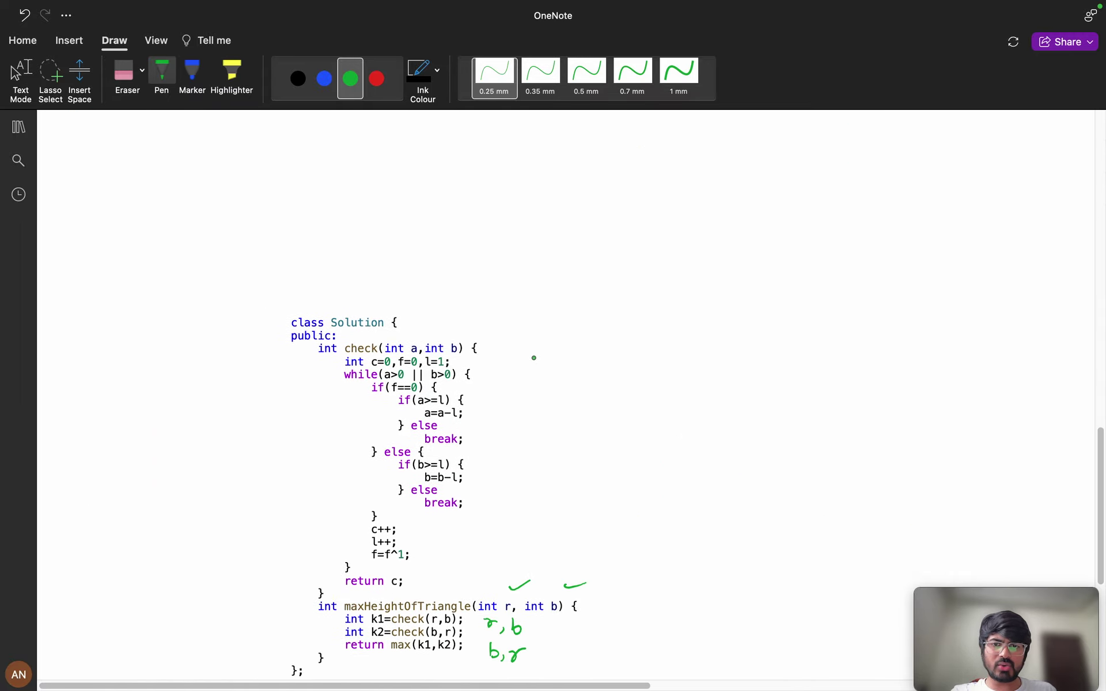
scroll(530, 358, "down", 3)
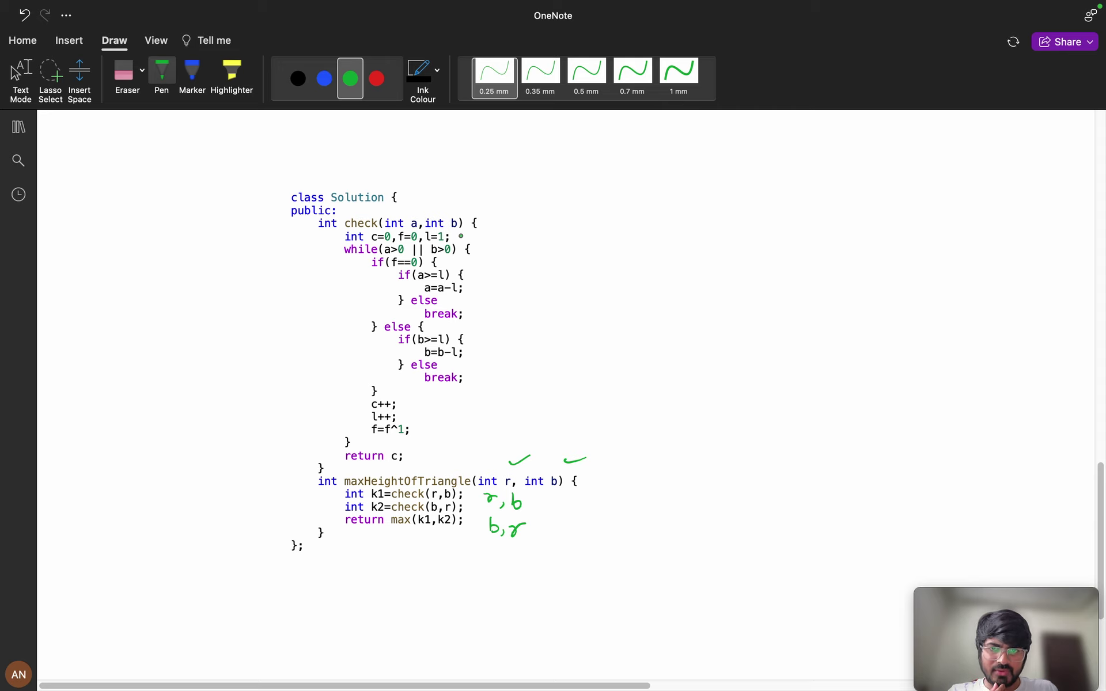
- Mark the initialisation and while lines, write 3, 2 by the calls, and label row dash 1
left_click_drag(461, 237, 493, 234)
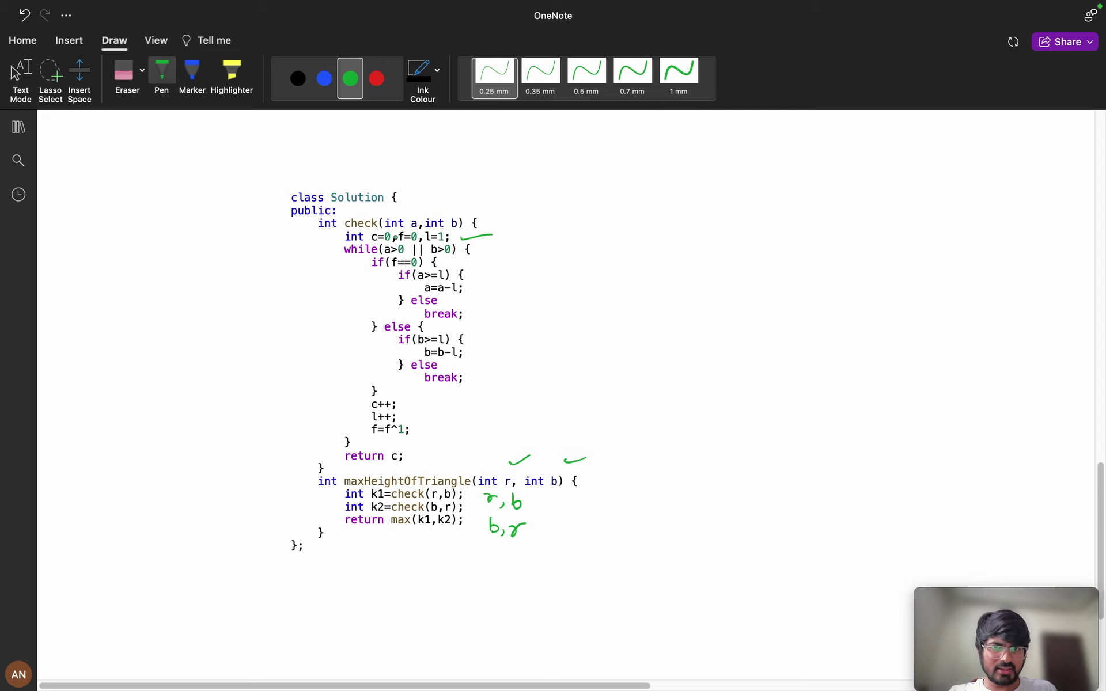
left_click_drag(677, 171, 720, 171)
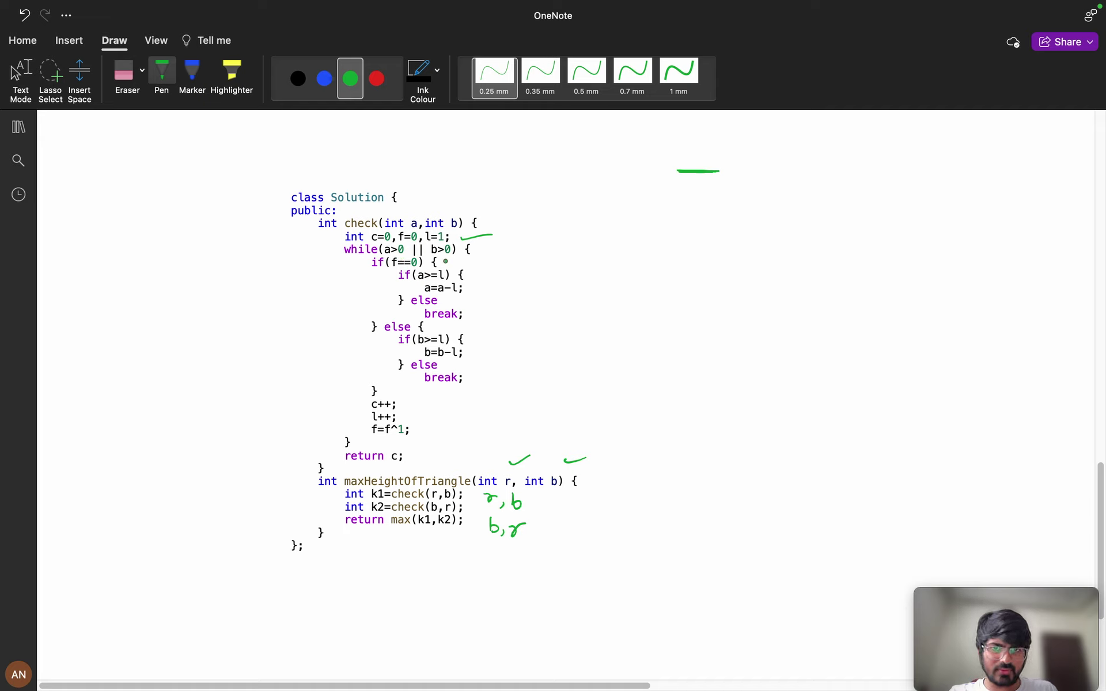
left_click_drag(448, 263, 471, 255)
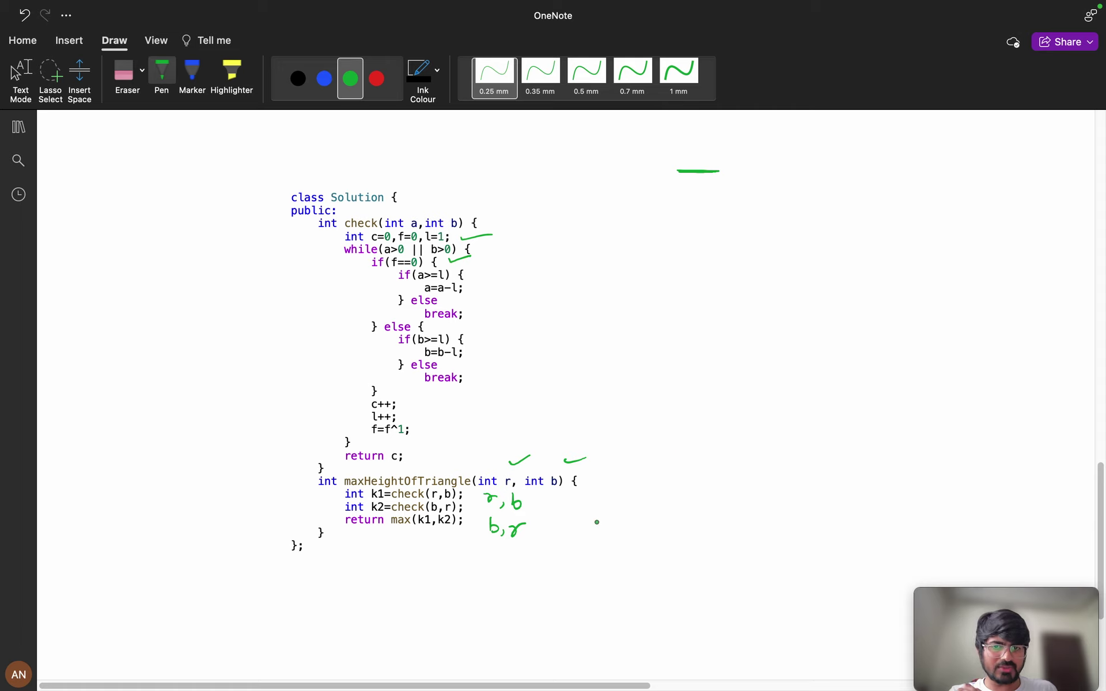
mouse_move(582, 499)
left_mouse_down()
mouse_move(593, 517)
mouse_move(636, 515)
left_mouse_up()
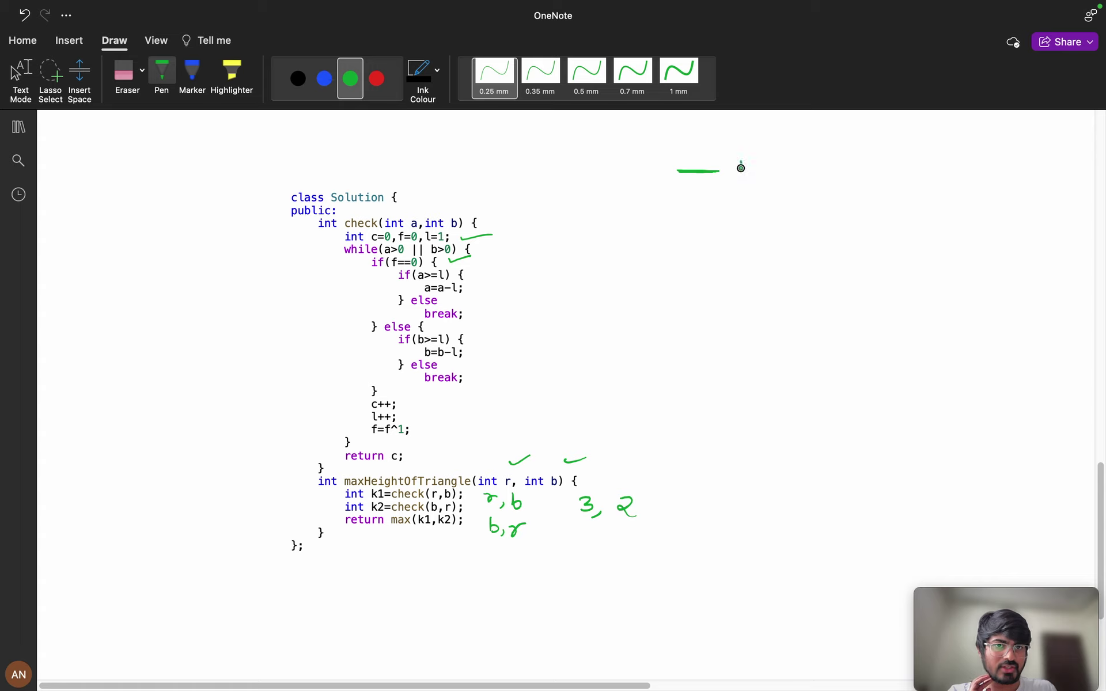
left_click_drag(740, 159, 739, 175)
- Draw row lines 2, 3 and 4 of increasing length in the diagram
left_click_drag(658, 204, 769, 214)
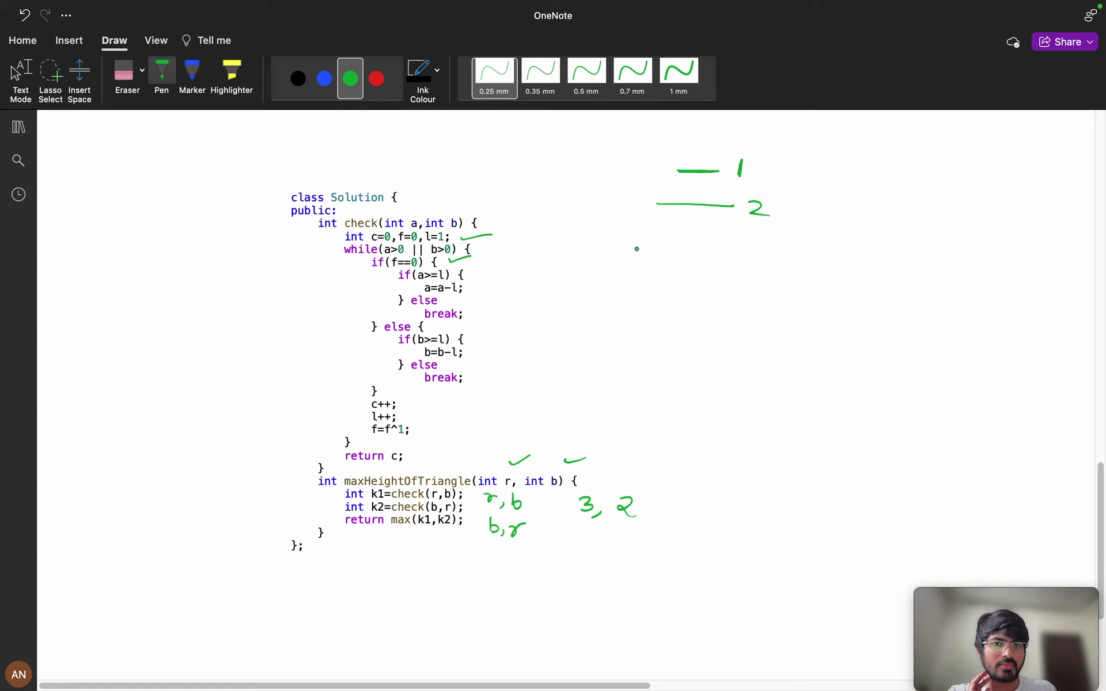
mouse_move(630, 247)
left_mouse_down()
mouse_move(769, 252)
mouse_move(783, 262)
left_mouse_up()
left_click_drag(603, 297, 837, 305)
left_click_drag(822, 300, 806, 330)
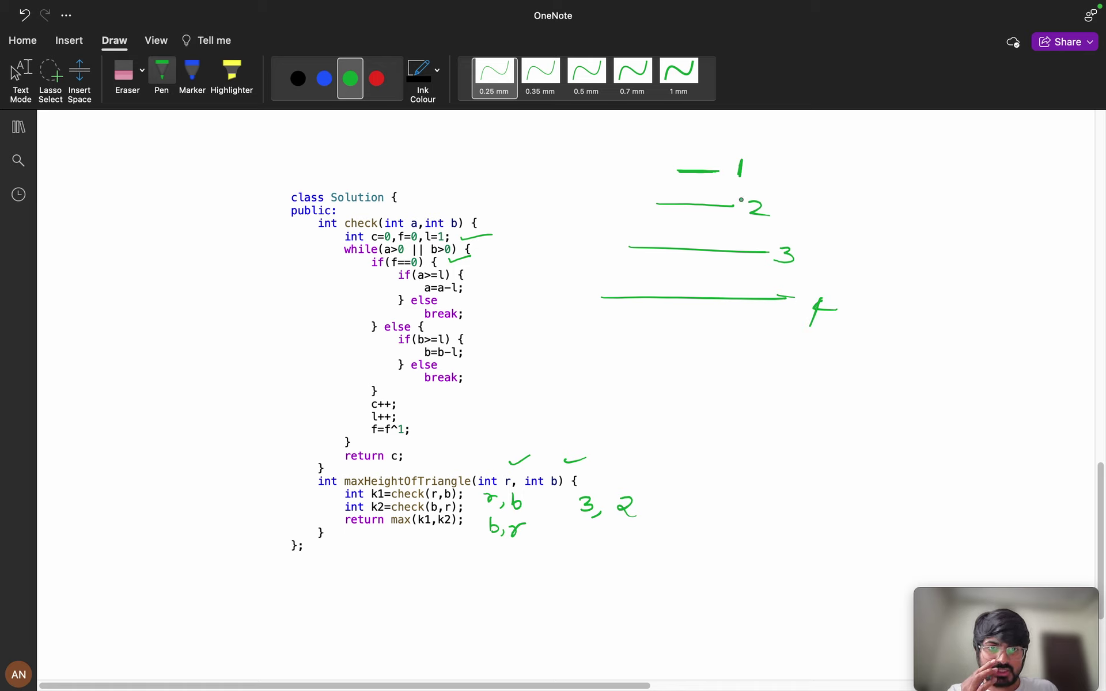
- Tick a=a-l, c++, l++ and f=f^1, mark rows 1–2 done, and bracket the else block
left_click_drag(470, 290, 505, 279)
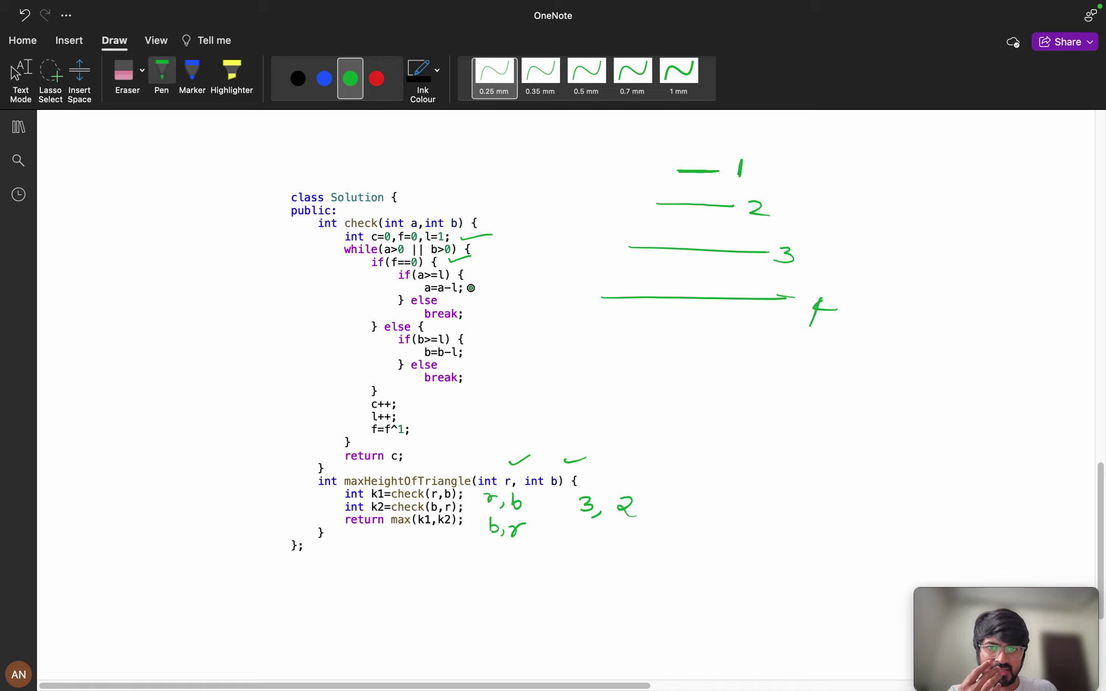
left_click_drag(705, 152, 702, 154)
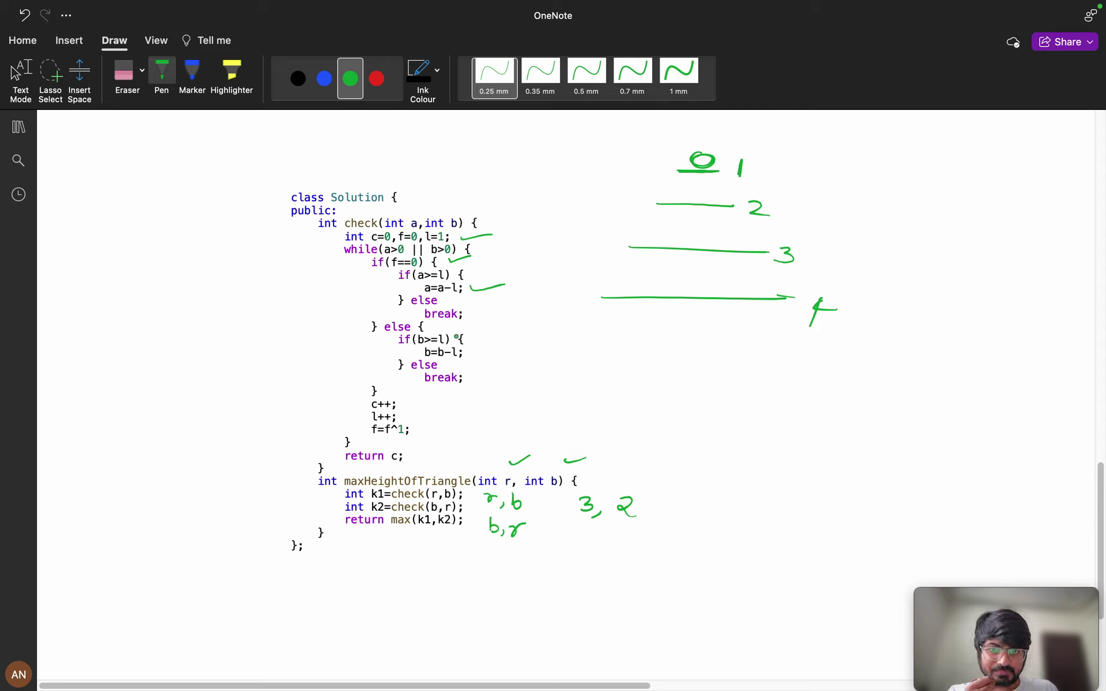
left_click_drag(403, 399, 434, 396)
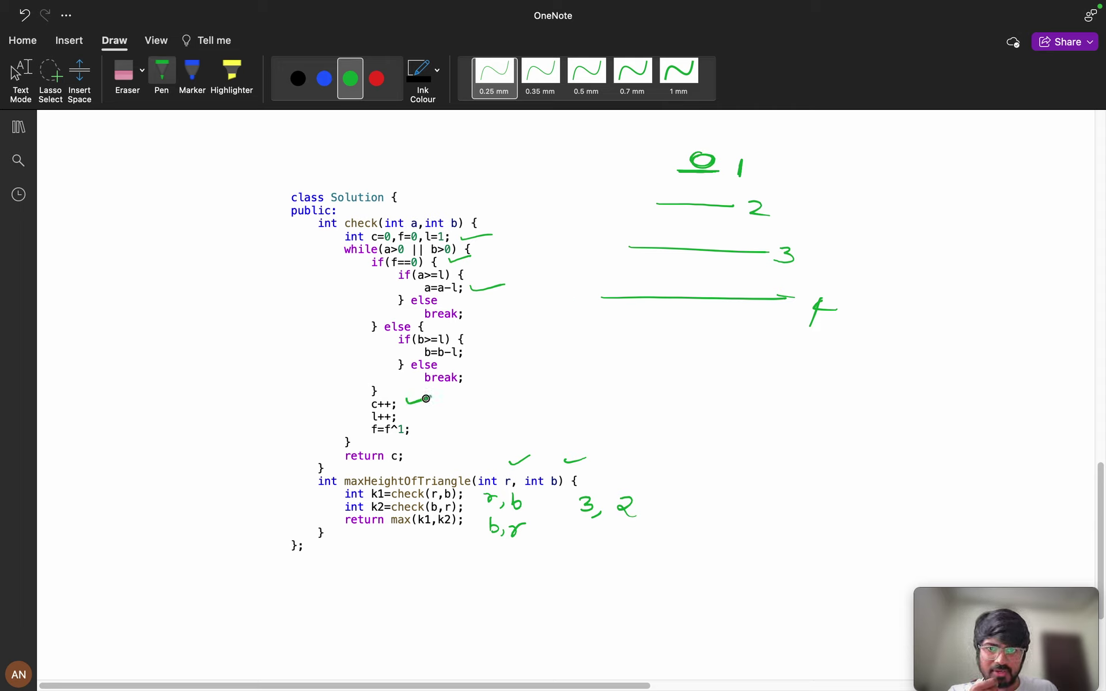
left_click_drag(807, 170, 839, 170)
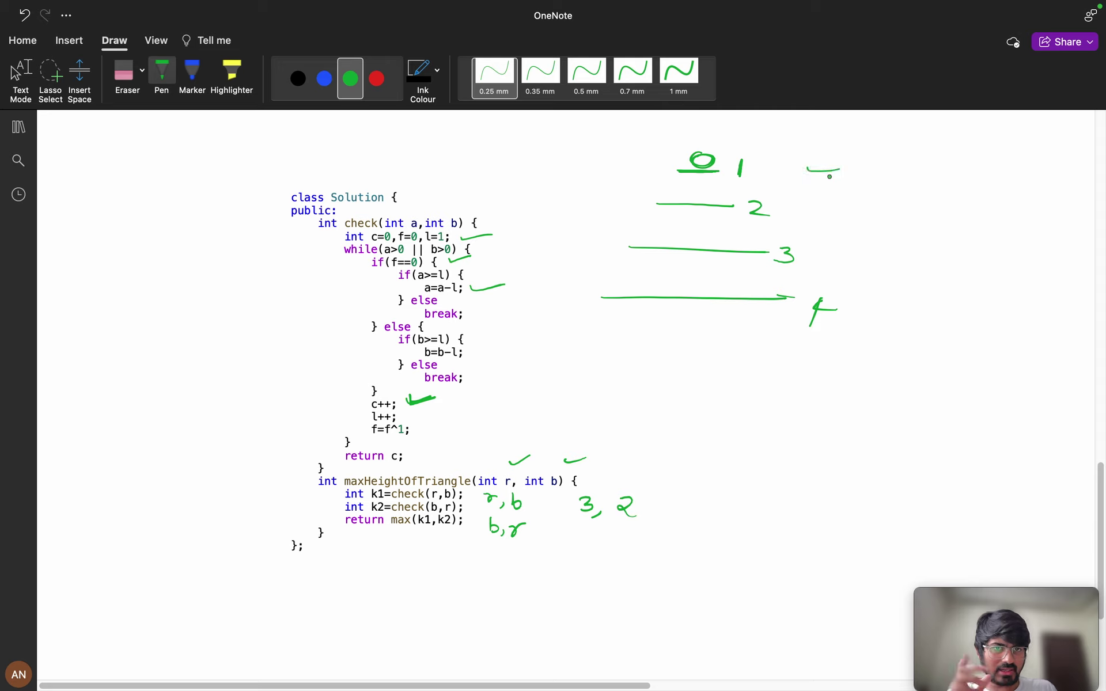
left_click_drag(412, 418, 441, 413)
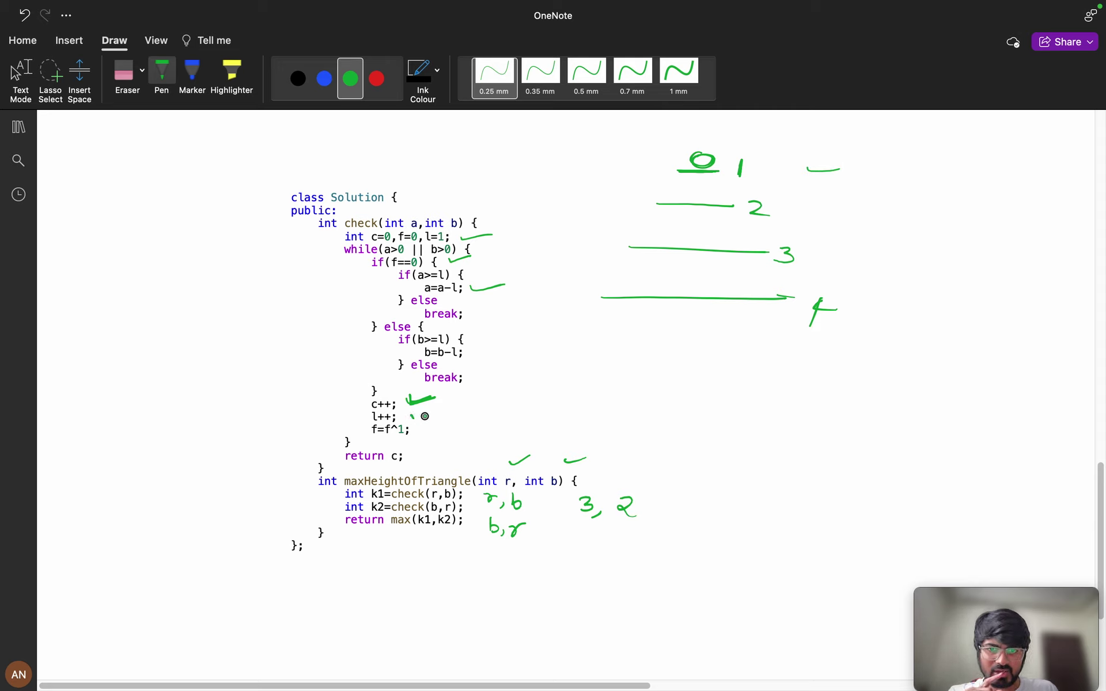
left_click_drag(821, 208, 874, 197)
left_click_drag(415, 432, 451, 426)
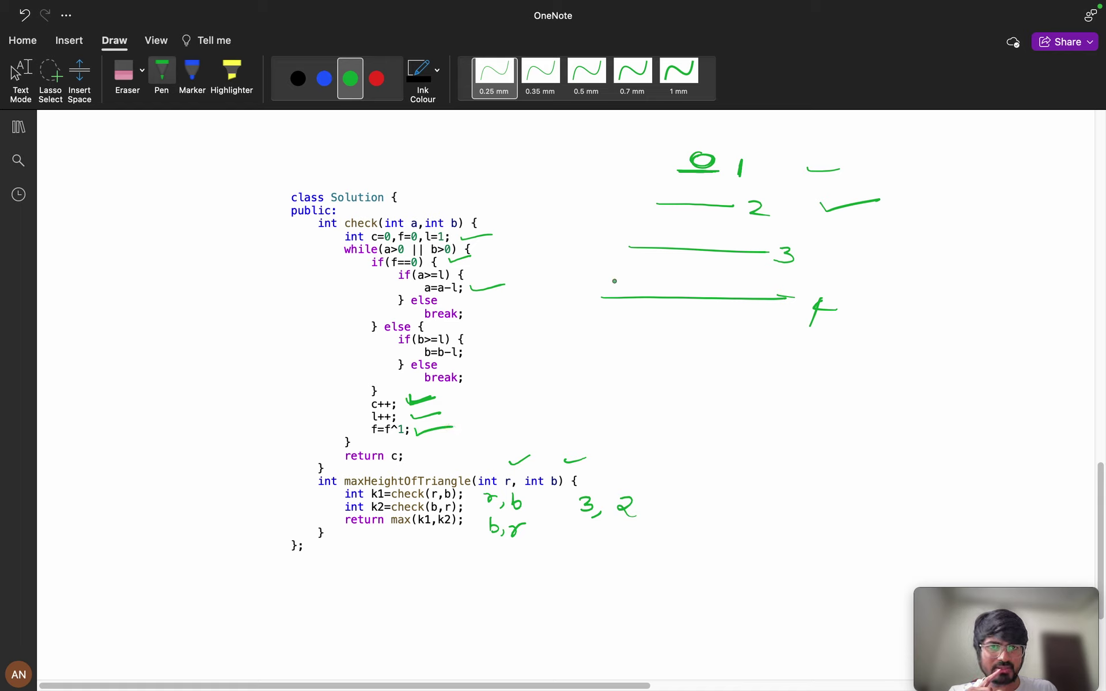
left_click_drag(807, 162, 861, 169)
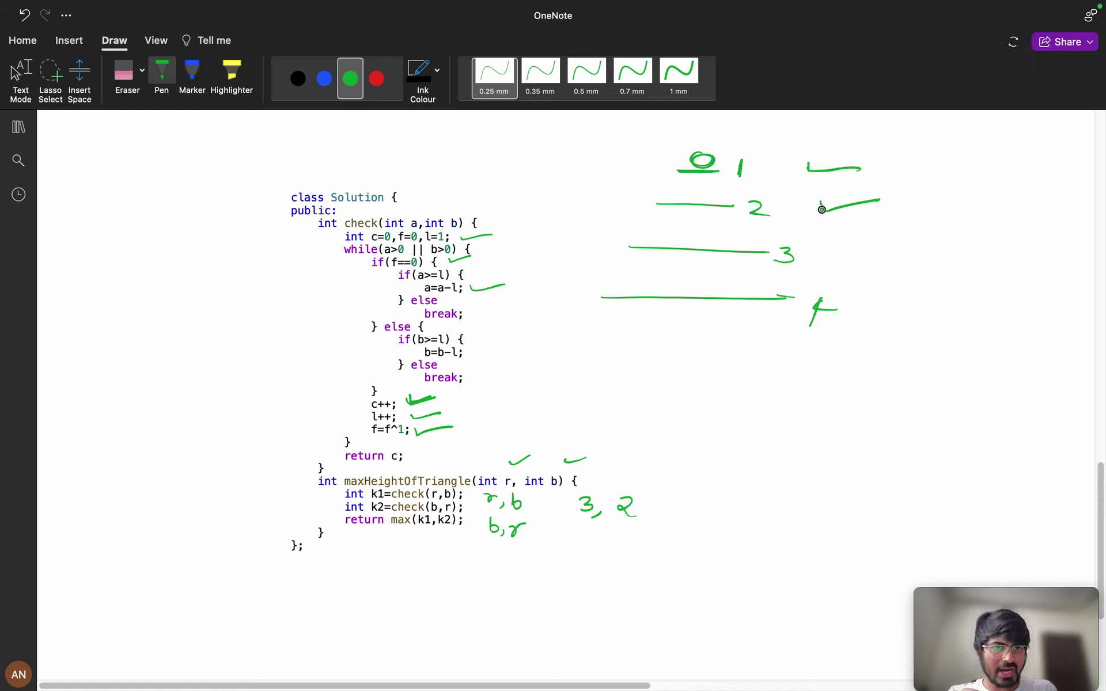
left_click_drag(822, 207, 908, 207)
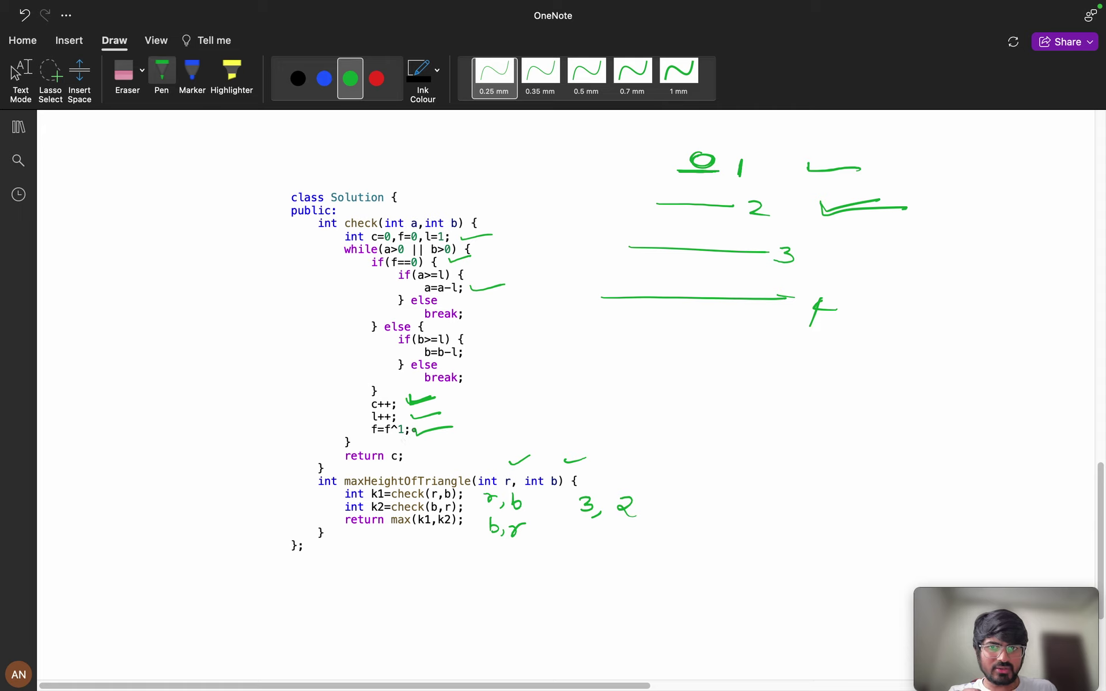
left_click_drag(487, 320, 481, 378)
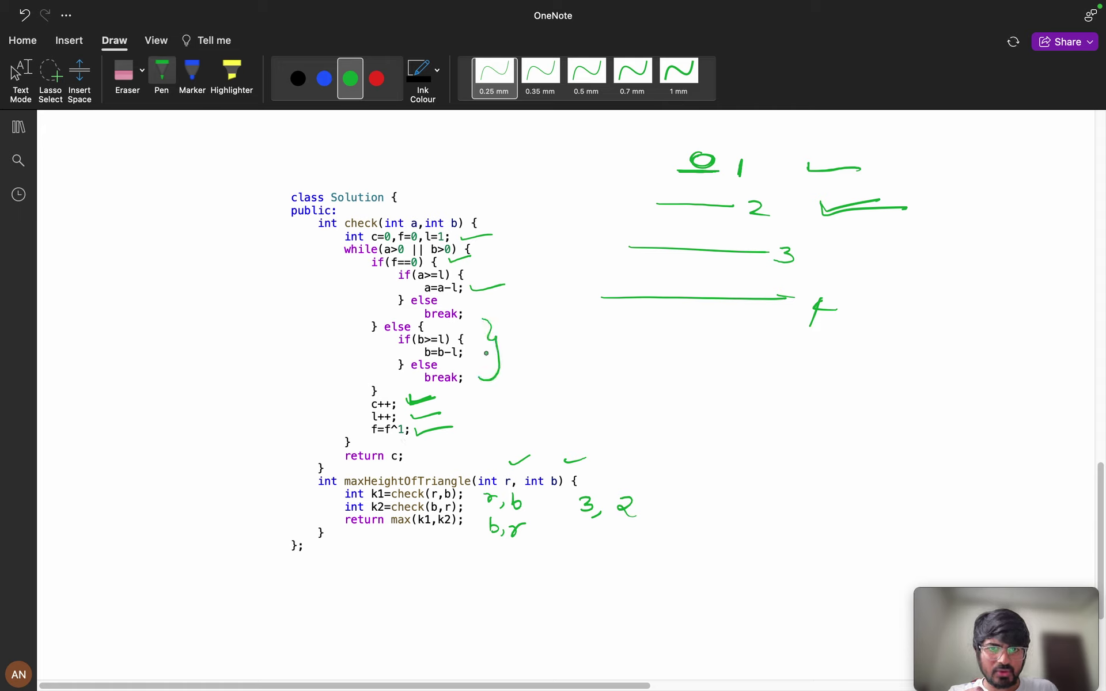
- Circle the results 3 and 2, tick the else line, and circle the second row's counts
mouse_move(632, 488)
left_mouse_down()
mouse_move(573, 517)
mouse_move(586, 486)
left_mouse_up()
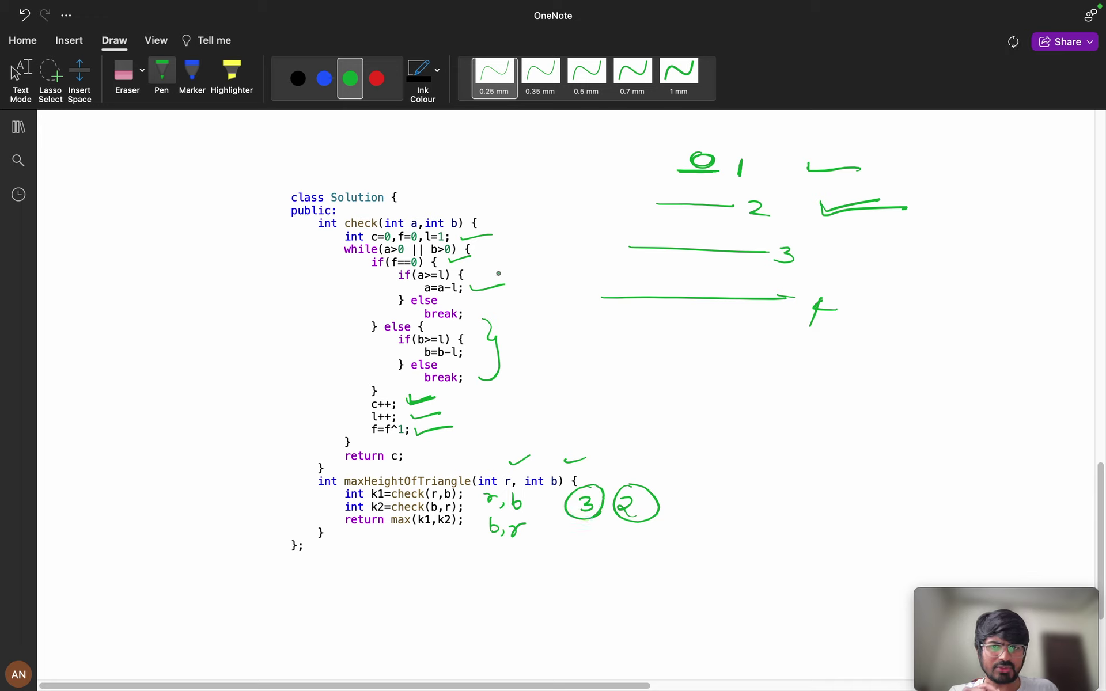
mouse_move(431, 330)
left_mouse_down()
mouse_move(465, 321)
mouse_move(499, 342)
left_mouse_up()
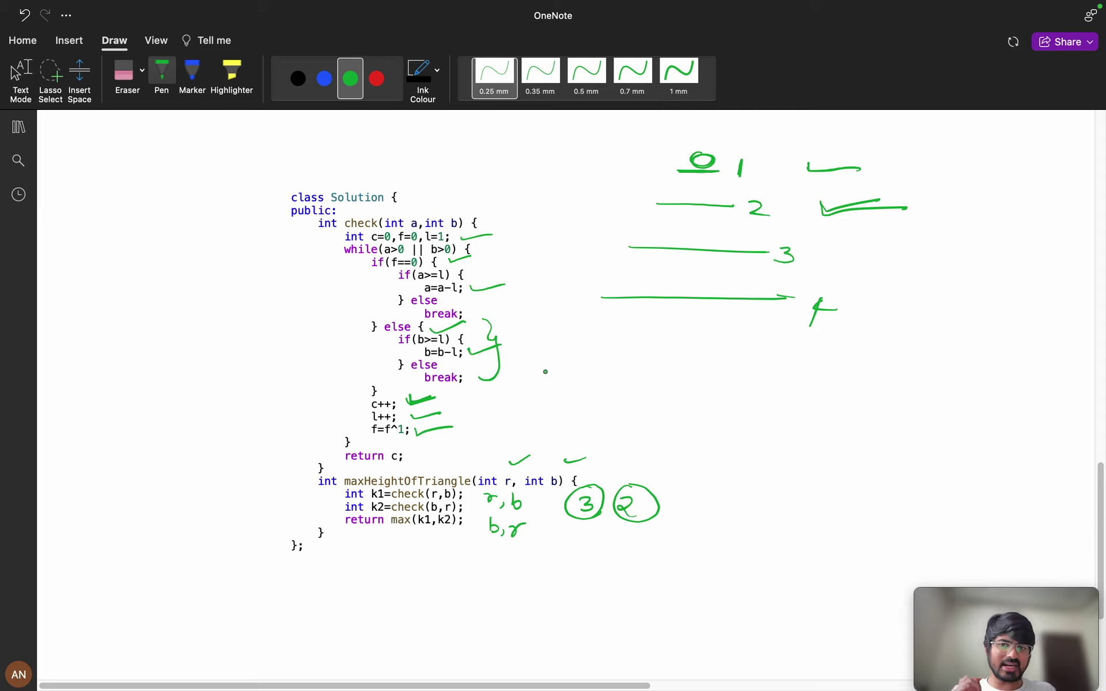
left_click_drag(823, 208, 923, 208)
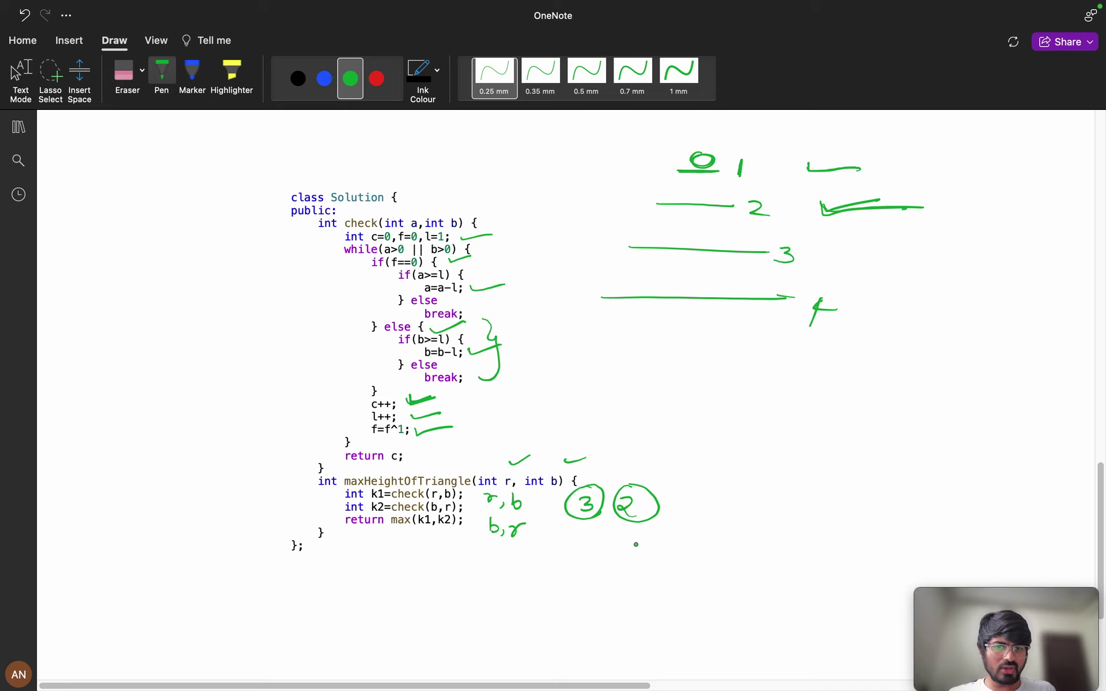
mouse_move(631, 547)
left_mouse_down()
mouse_move(635, 568)
mouse_move(616, 544)
left_mouse_up()
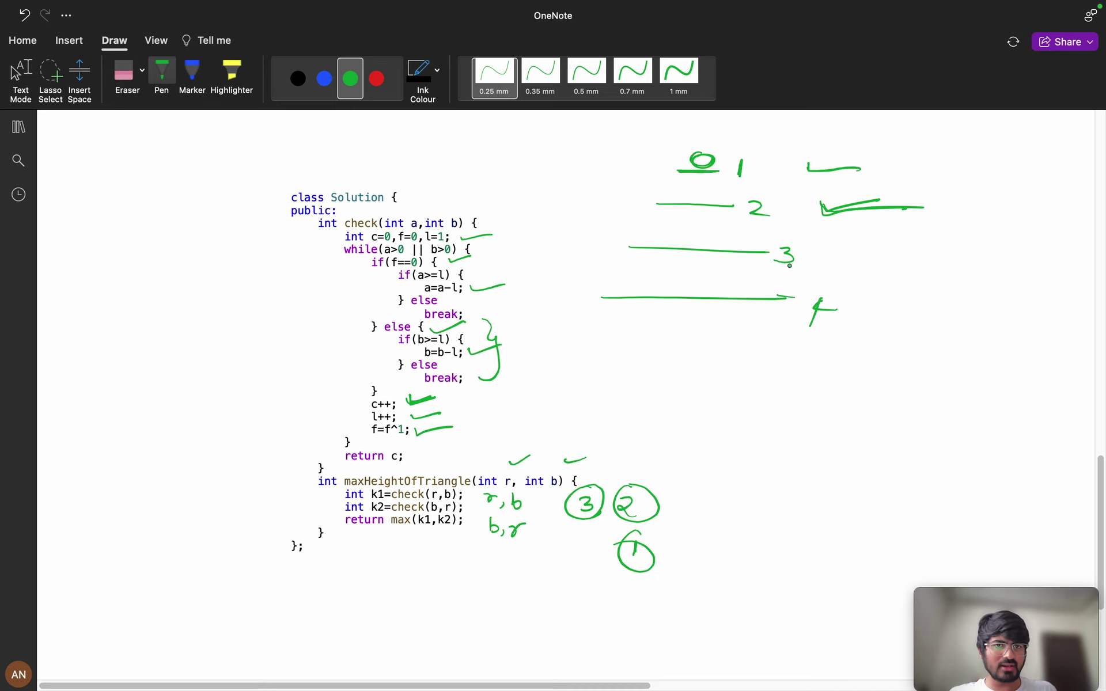
left_click_drag(771, 199, 770, 196)
left_click_drag(652, 184, 725, 192)
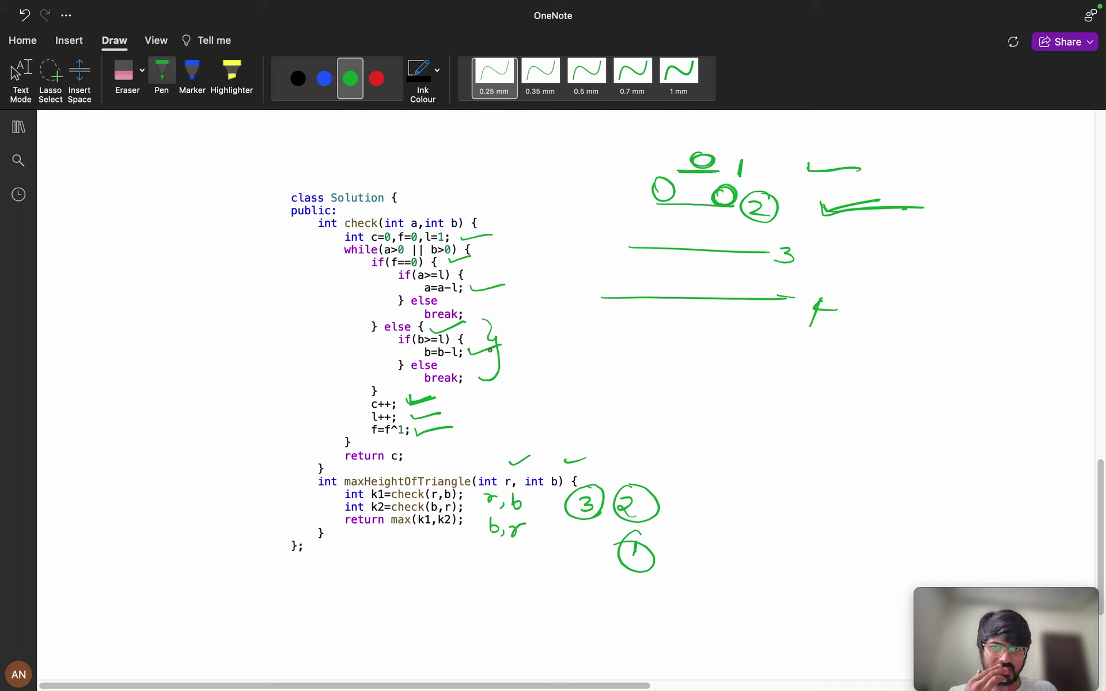
- Circle break;, mark the r,b call line, and underline return max(k1,k2)
left_click_drag(451, 364, 442, 364)
left_click_drag(467, 499, 500, 494)
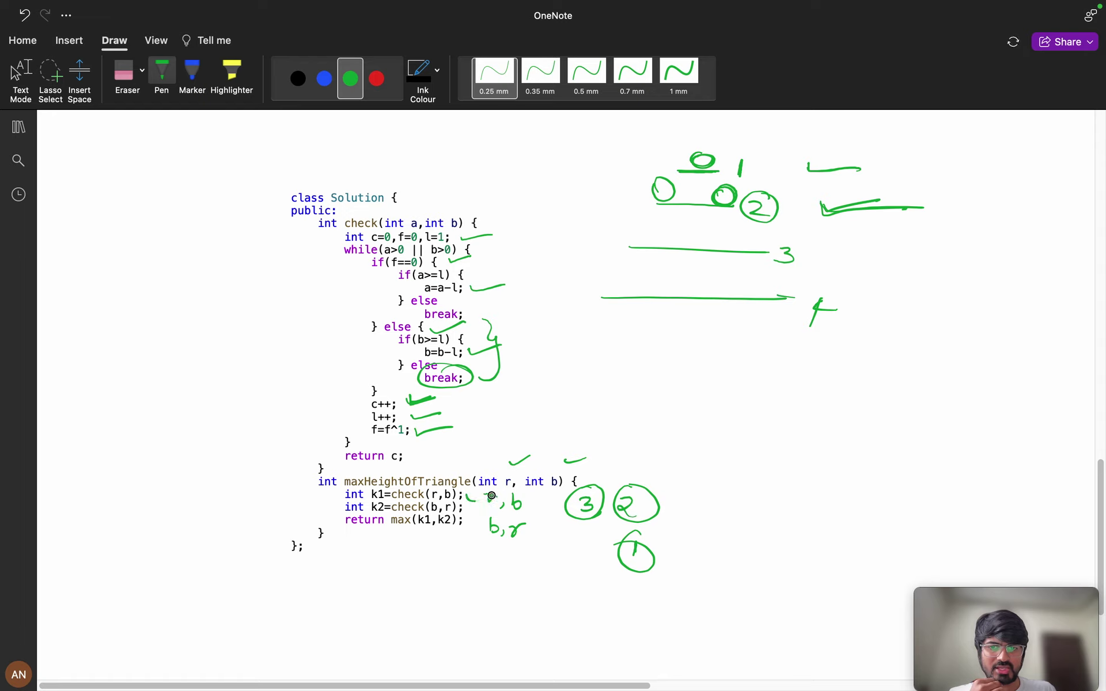
left_click_drag(413, 536, 466, 536)
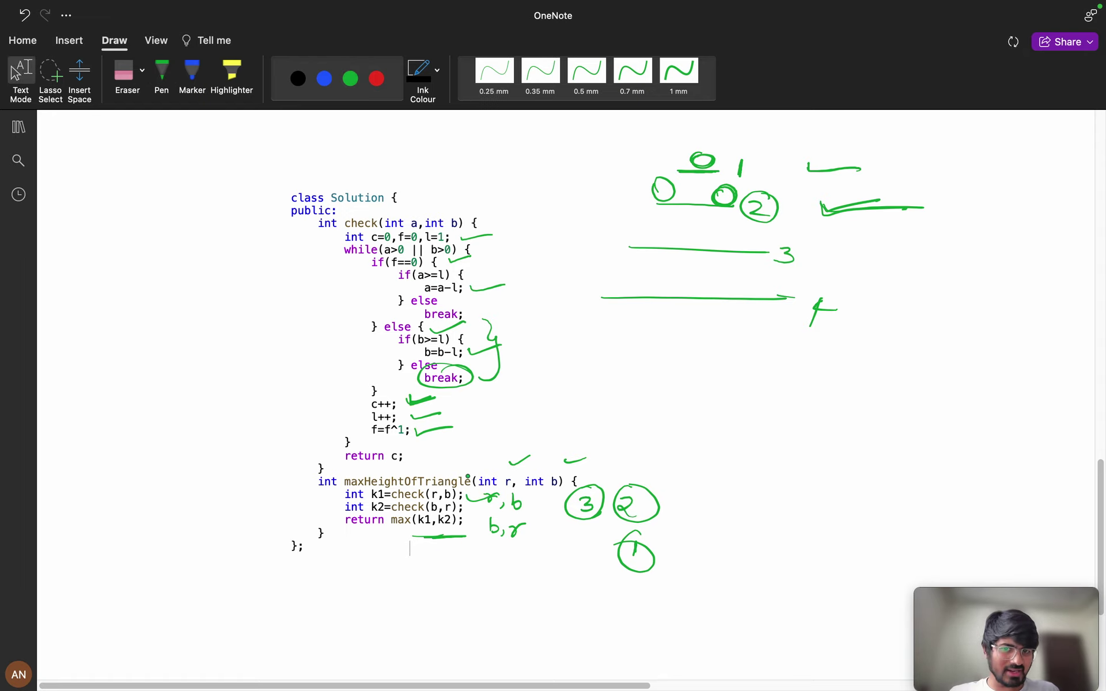
scroll(568, 394, "up", 10)
scroll(575, 394, "up", 10)
scroll(576, 394, "right", 2)
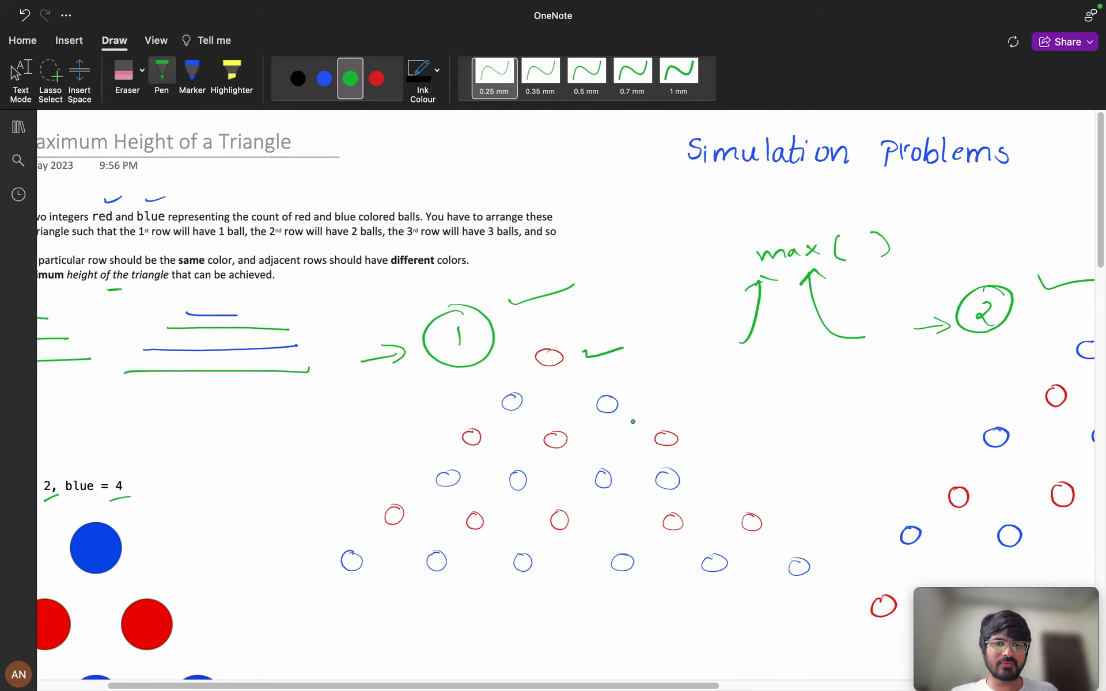
scroll(576, 394, "right", 3)
- Sweep large green arcs around ball triangles 1 and 2
mouse_move(614, 328)
left_mouse_down()
mouse_move(357, 414)
mouse_move(422, 597)
left_mouse_up()
scroll(737, 484, "right", 5)
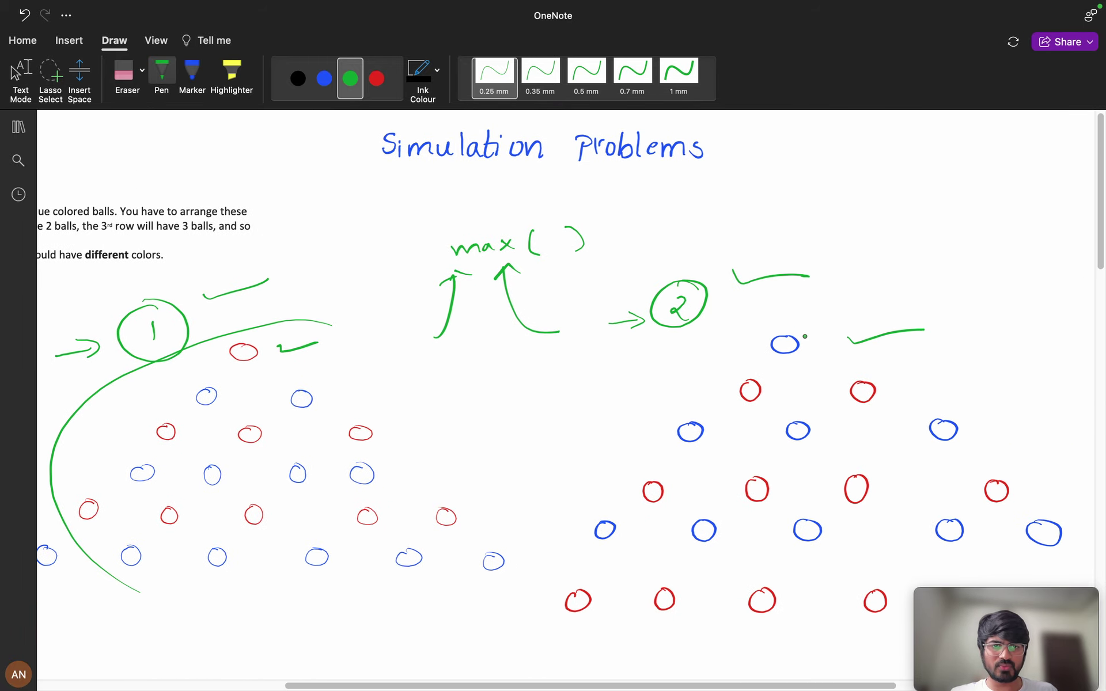
mouse_move(804, 329)
left_mouse_down()
mouse_move(550, 503)
mouse_move(538, 596)
left_mouse_up()
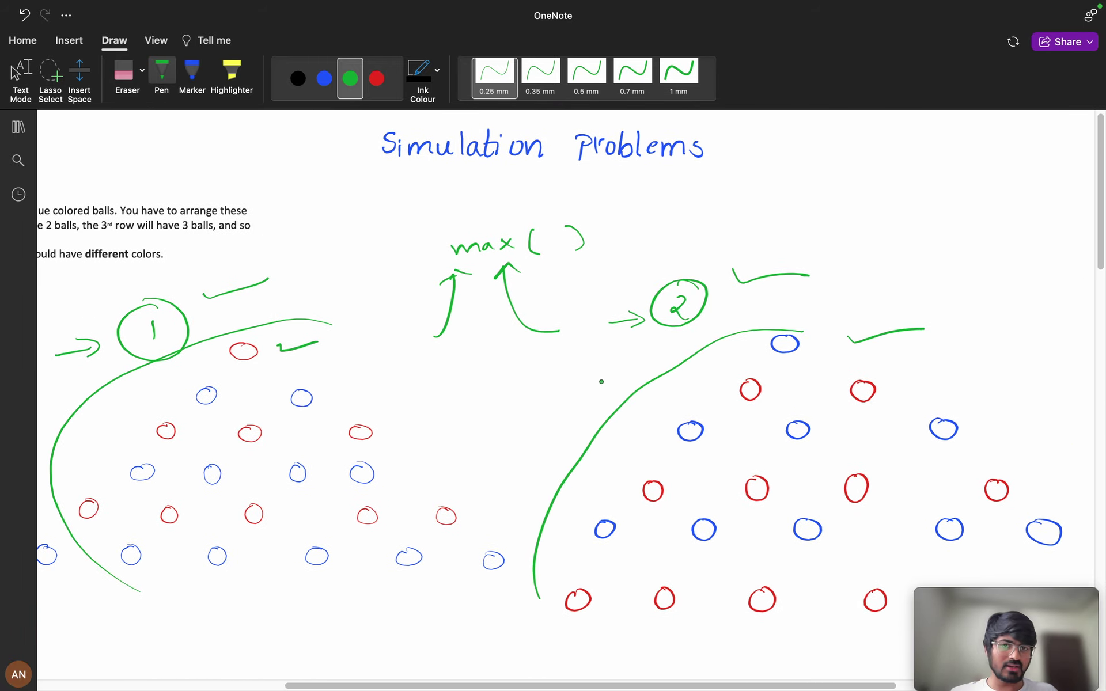
scroll(594, 418, "left", 5)
scroll(595, 418, "left", 4)
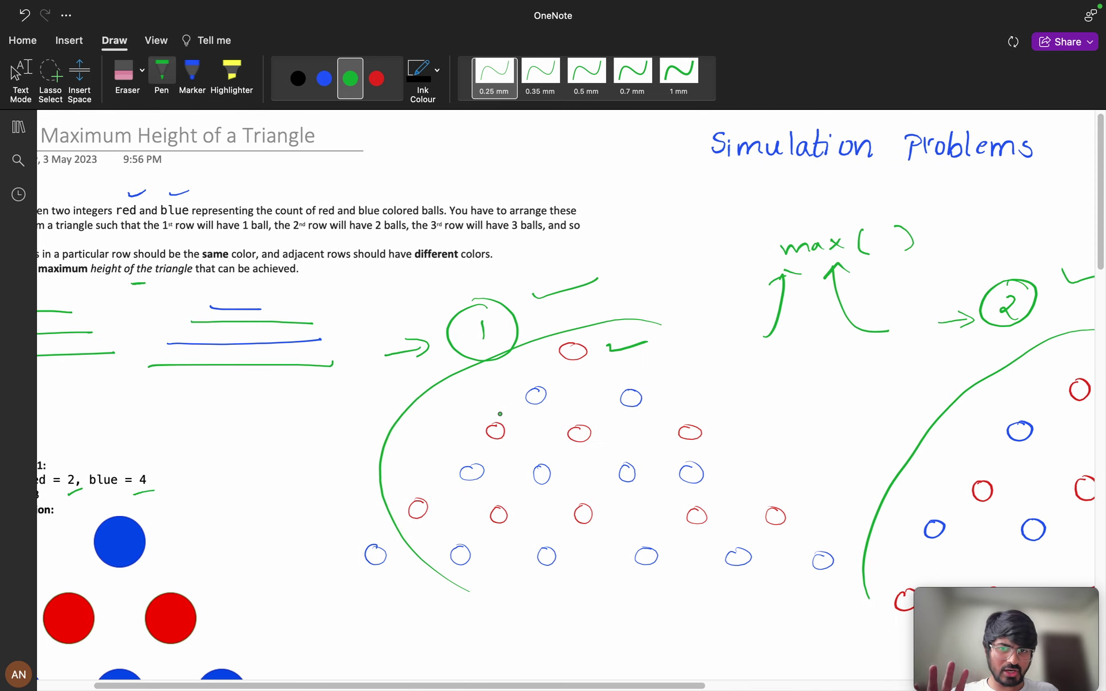